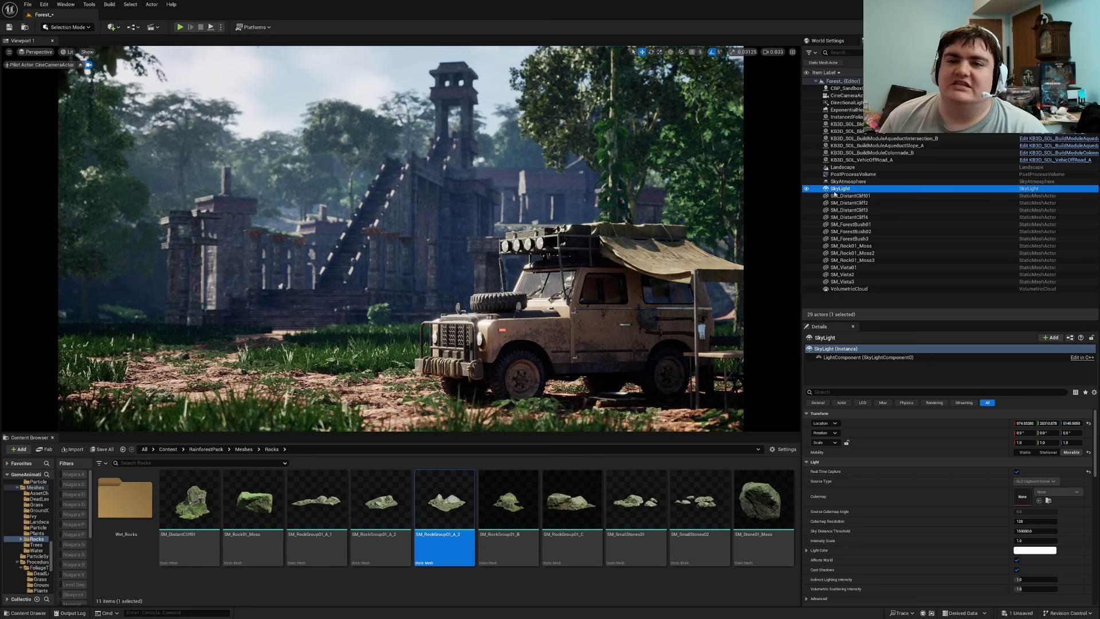
- Compare each light's contribution to the shot by hiding and reshowing the SkyLight and the DirectionalLight
{"action": "left_click", "coordinate": [807, 189]}
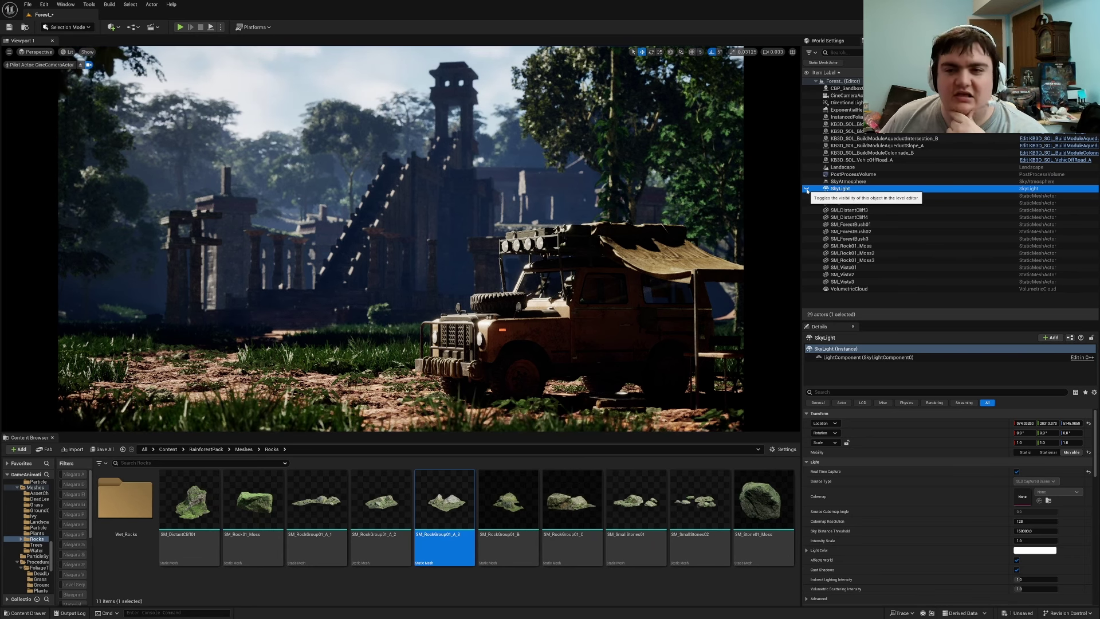
{"action": "left_click", "coordinate": [807, 103]}
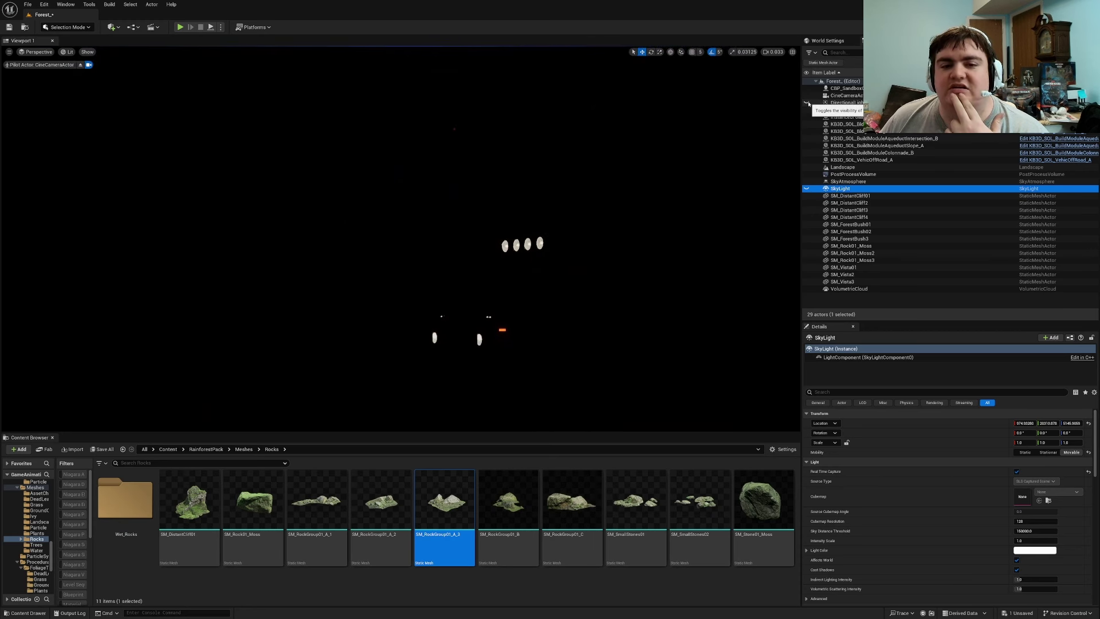
{"action": "left_click", "coordinate": [807, 103]}
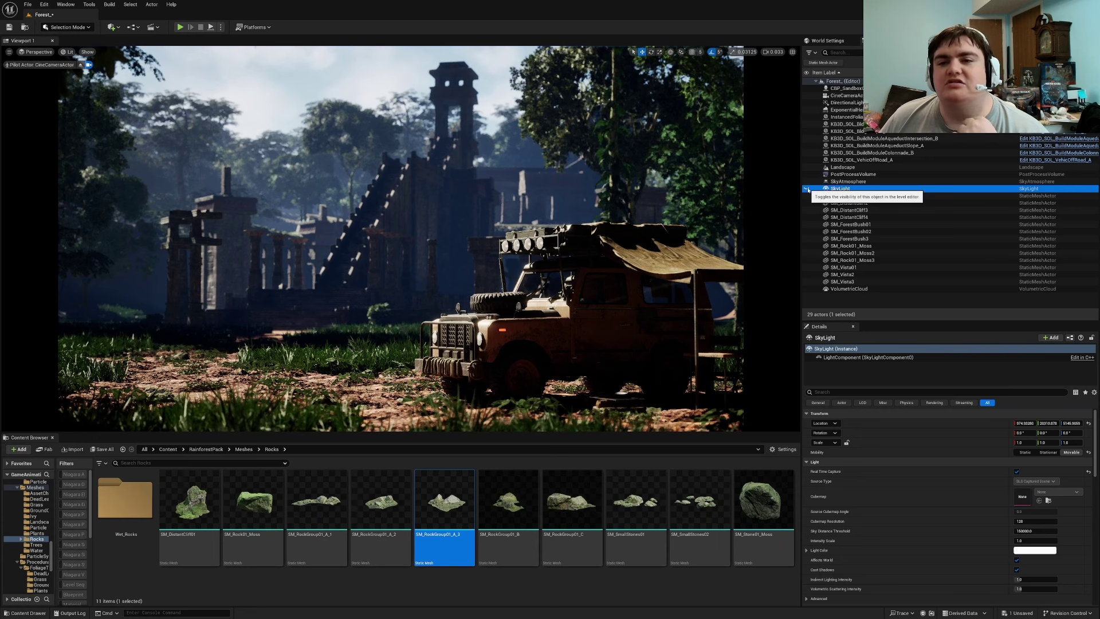
{"action": "left_click", "coordinate": [807, 190]}
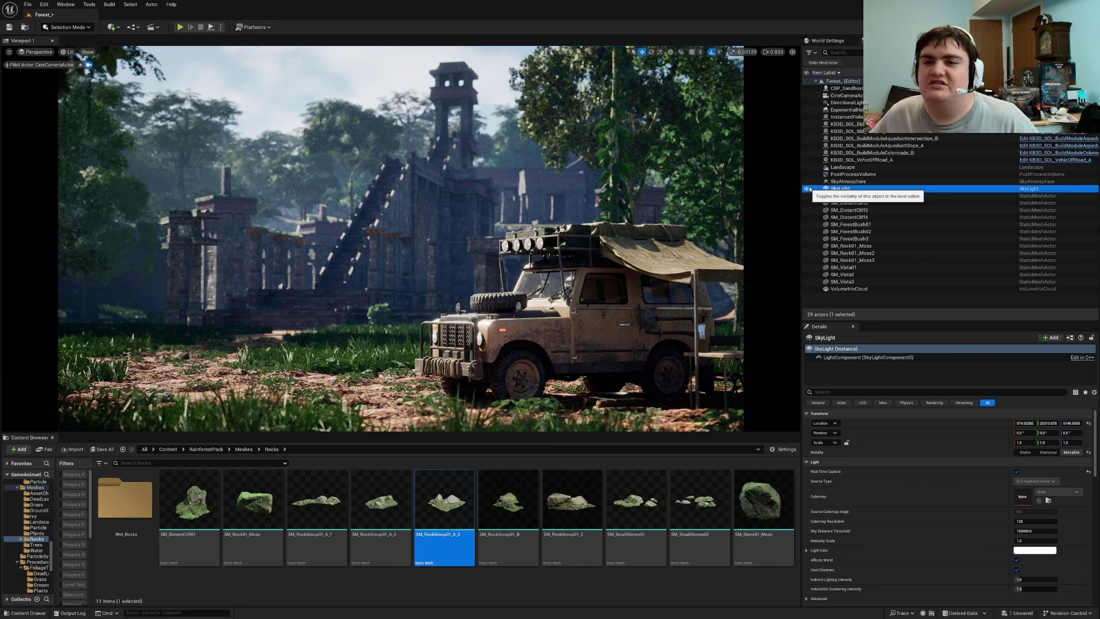
- Set the DirectionalLight's colour to a dark blue with hue about 231, saturation about 0.49 and value about 0.19
{"action": "left_click", "coordinate": [846, 103]}
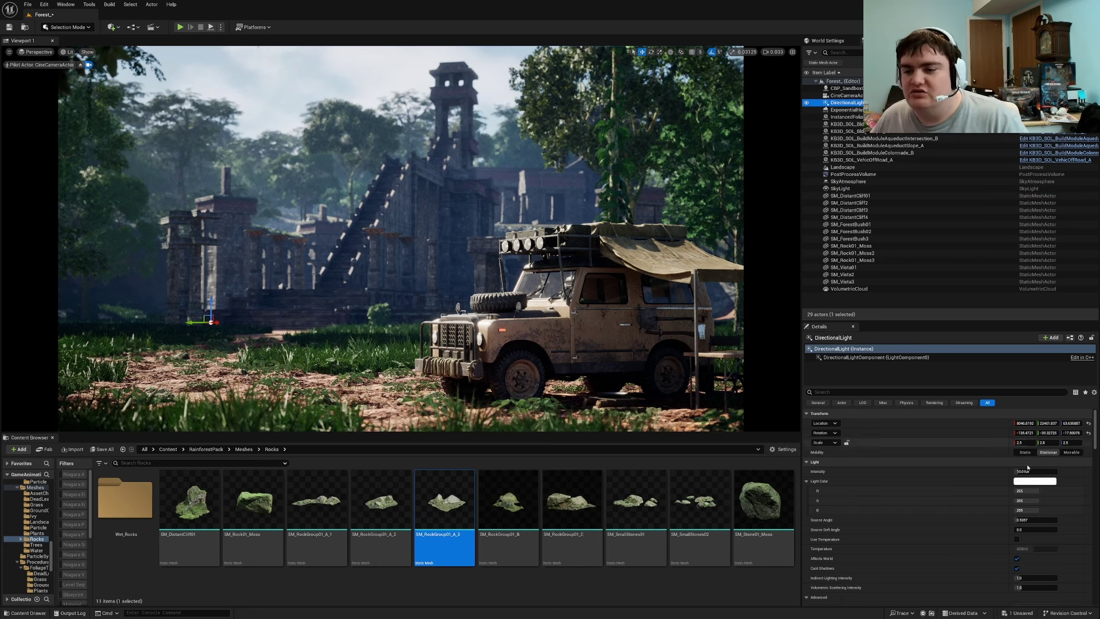
{"action": "left_click", "coordinate": [1035, 481]}
{"action": "left_click_drag", "start_coordinate": [974, 466], "coordinate": [973, 518]}
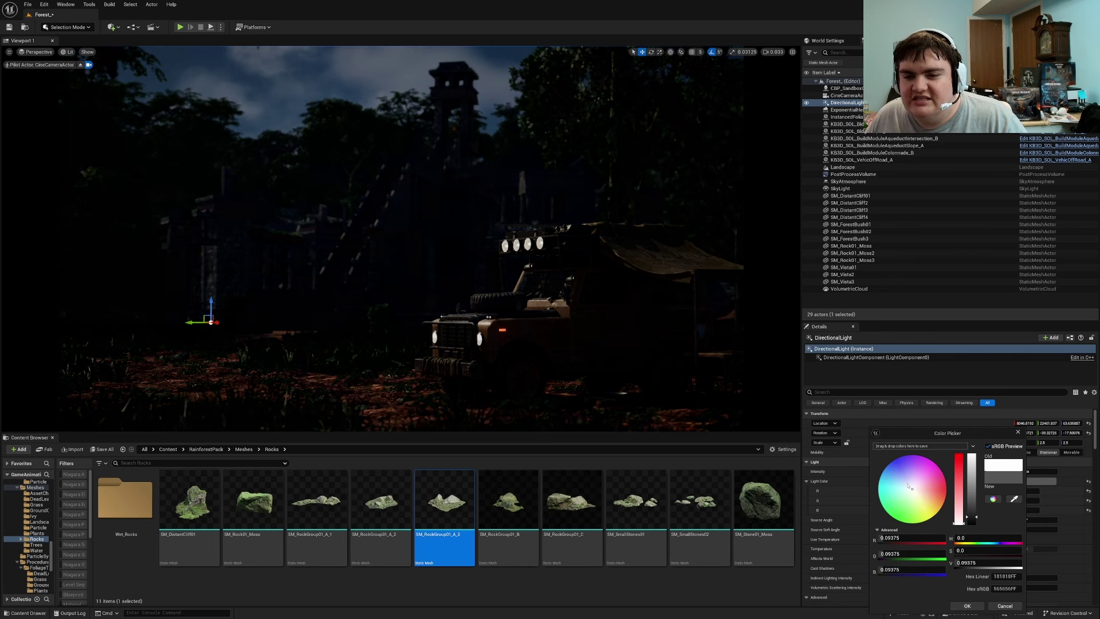
{"action": "left_click_drag", "start_coordinate": [908, 487], "coordinate": [904, 479]}
{"action": "mouse_move", "coordinate": [972, 518]}
{"action": "left_mouse_down"}
{"action": "mouse_move", "coordinate": [972, 497]}
{"action": "mouse_move", "coordinate": [973, 509]}
{"action": "left_mouse_up"}
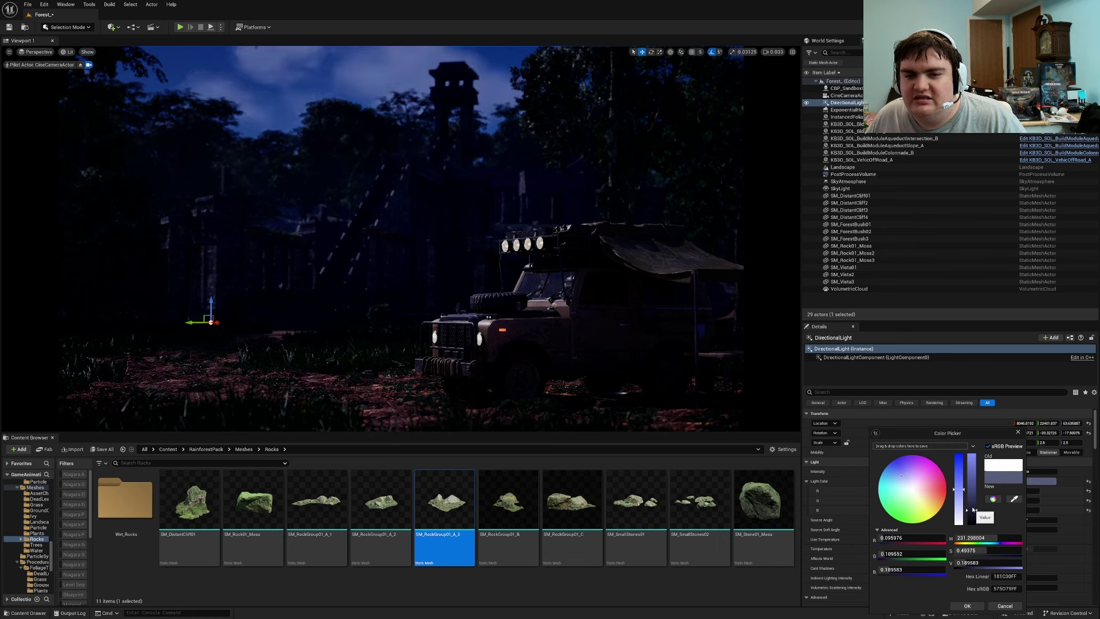
{"action": "left_click", "coordinate": [967, 606]}
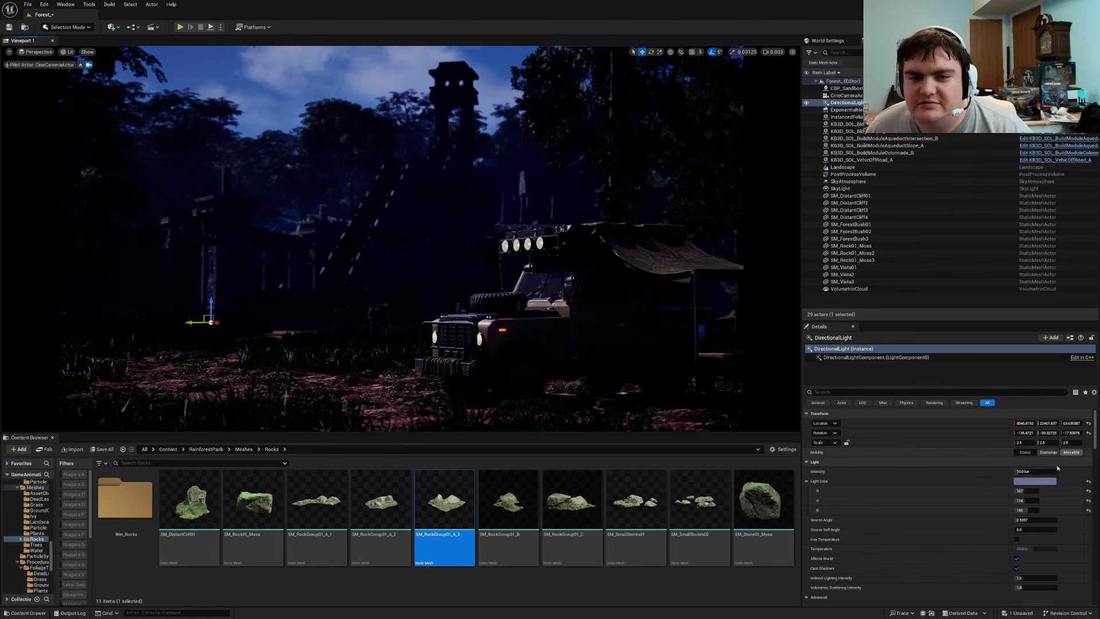
- Refine the DirectionalLight's colour to hue about 221, saturation about 0.54, value about 0.29, and lower its intensity to just under 8 lux
{"action": "left_click", "coordinate": [1035, 481]}
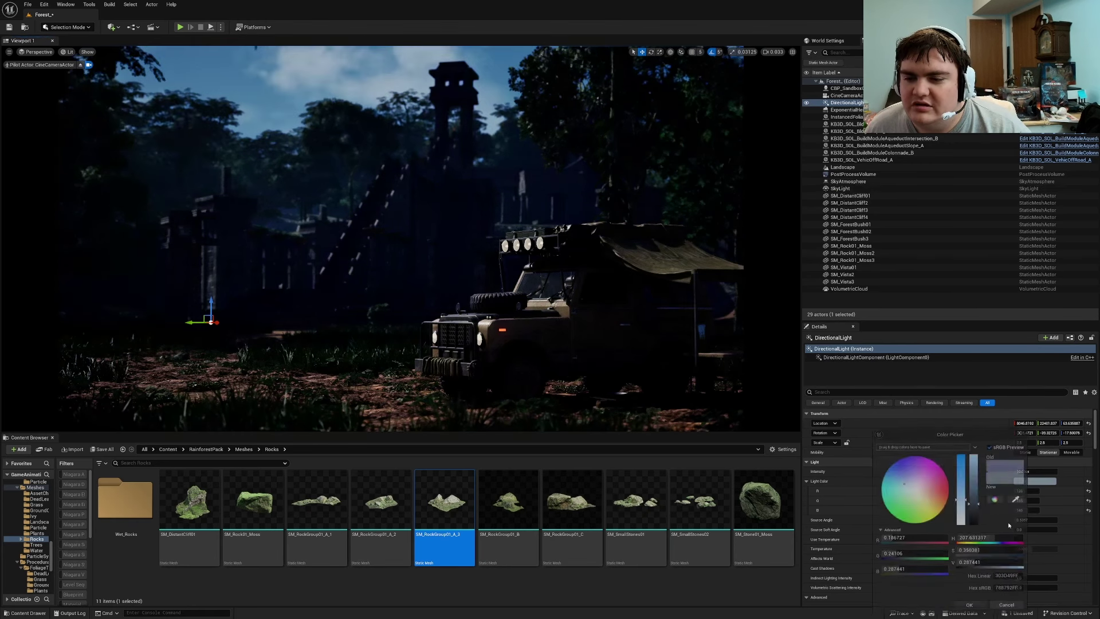
{"action": "mouse_move", "coordinate": [1033, 471]}
{"action": "left_mouse_down"}
{"action": "mouse_move", "coordinate": [1019, 471]}
{"action": "mouse_move", "coordinate": [1038, 471]}
{"action": "left_mouse_up"}
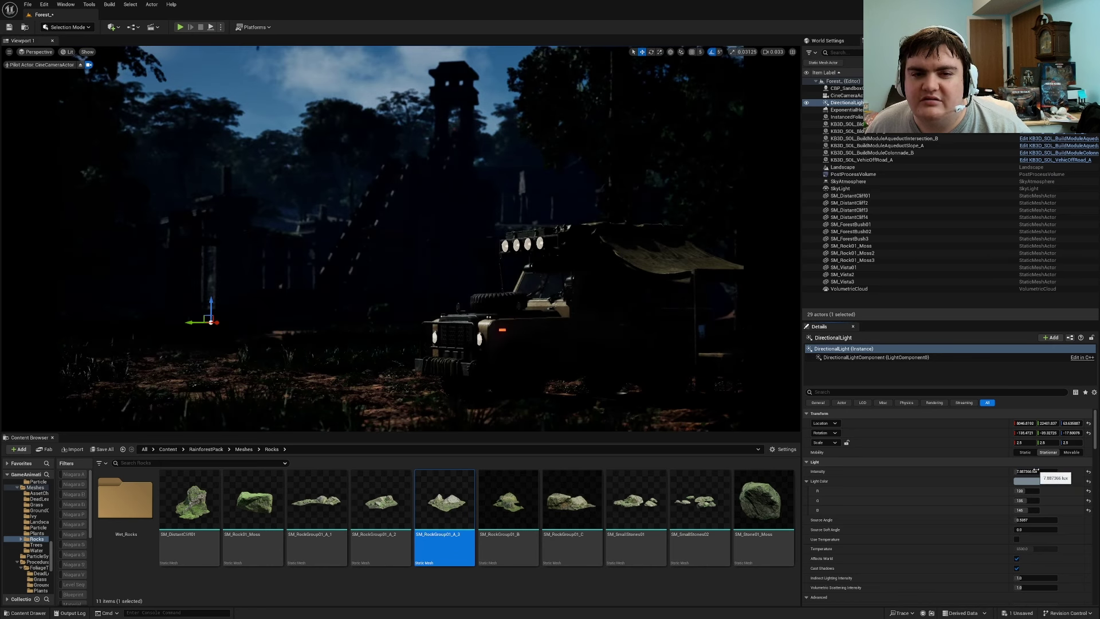
{"action": "left_click", "coordinate": [1027, 481]}
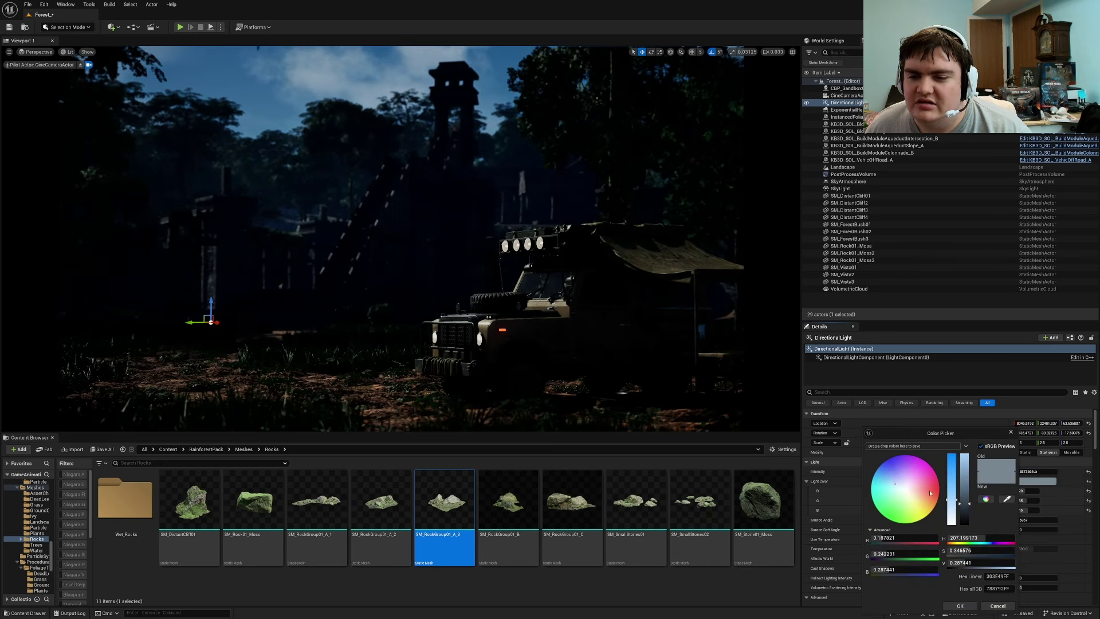
{"action": "left_click_drag", "start_coordinate": [895, 484], "coordinate": [892, 478]}
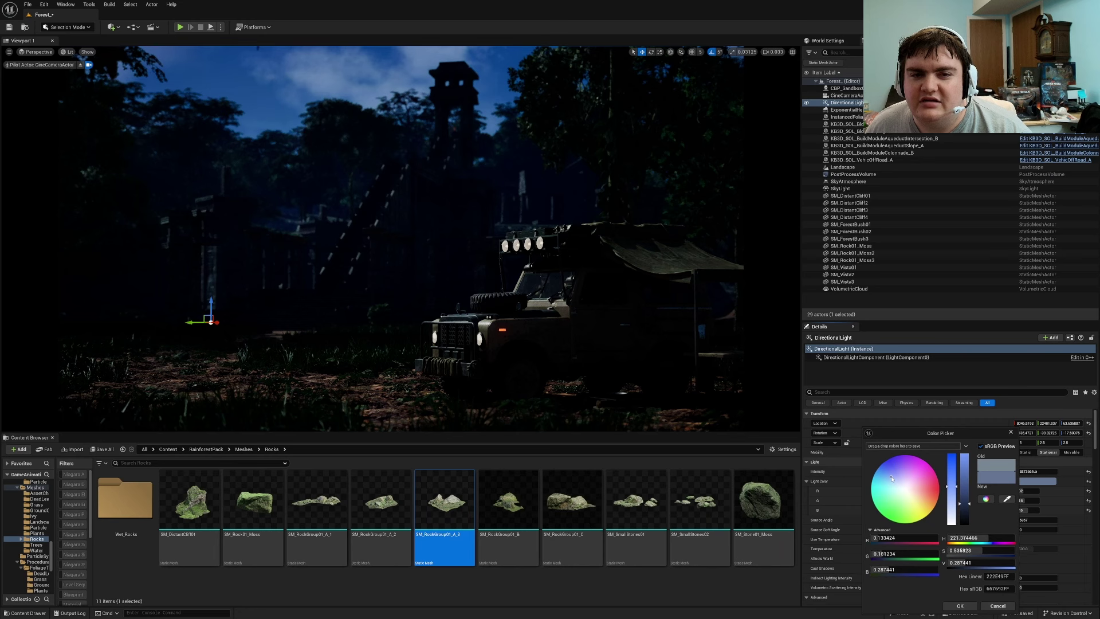
- Adjust the SkyLight's Intensity Scale and check the darkened camera shot in full screen
{"action": "left_click", "coordinate": [842, 188]}
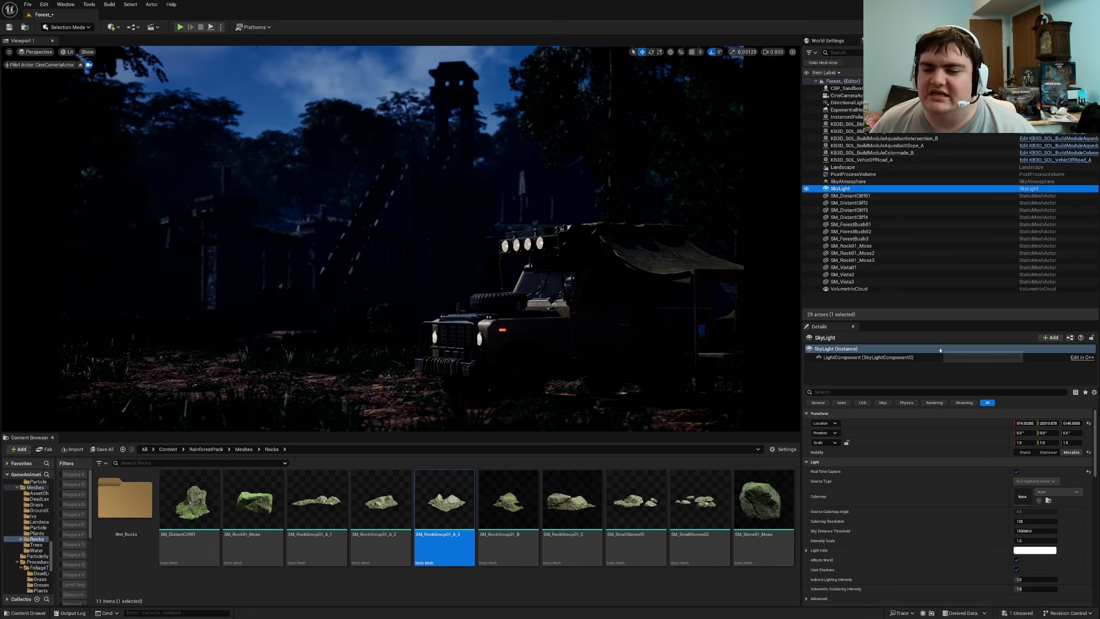
{"action": "left_click", "coordinate": [1033, 541]}
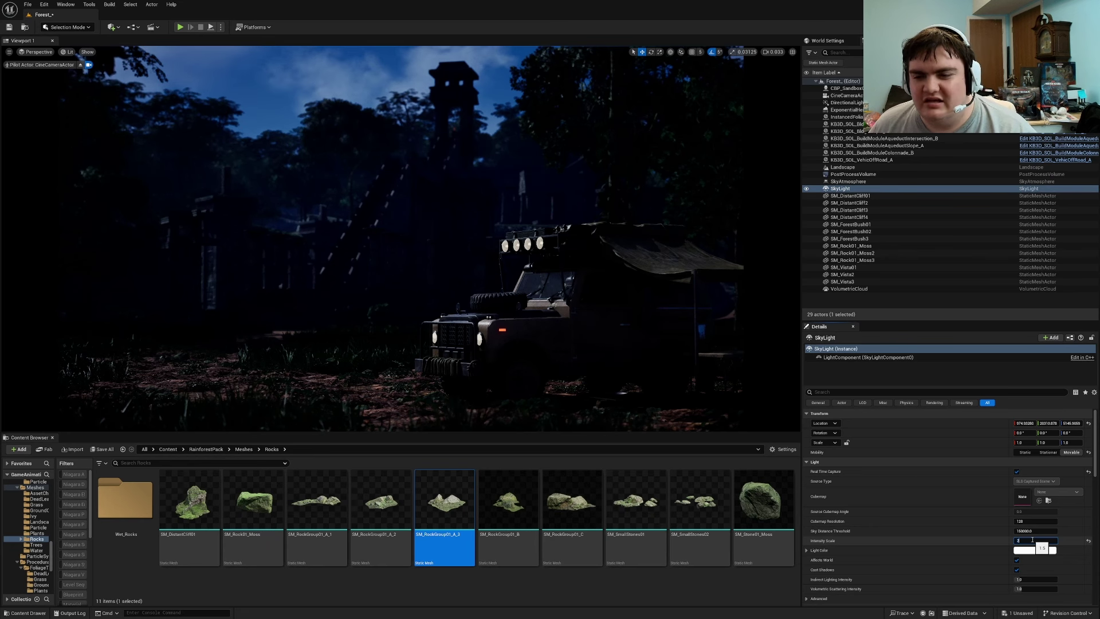
{"action": "key", "text": "Return"}
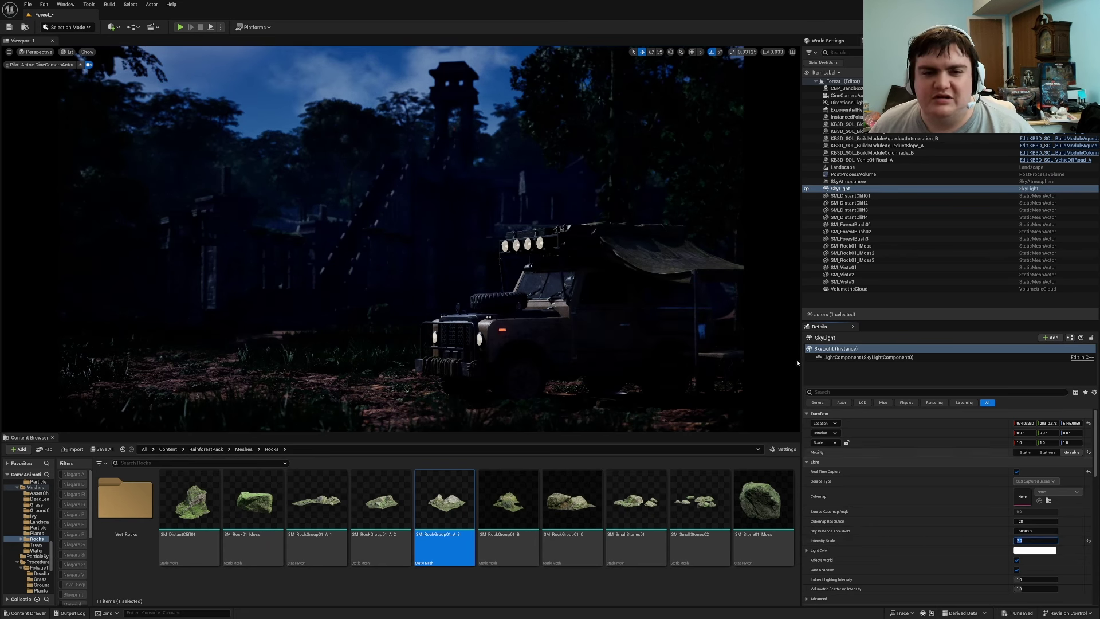
{"action": "left_click", "coordinate": [764, 314]}
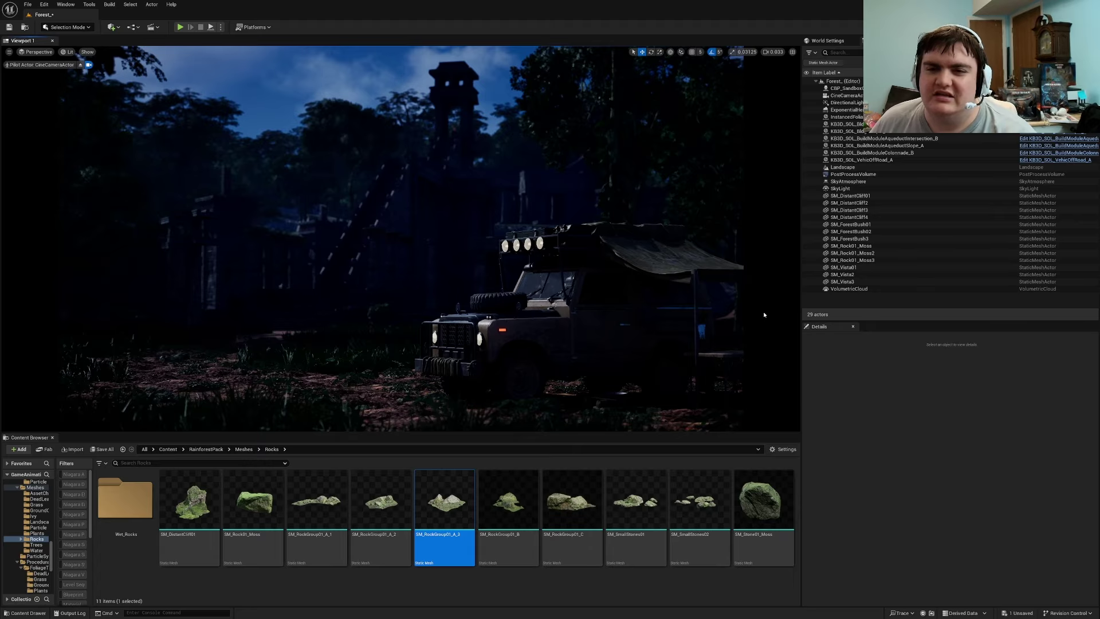
{"action": "key", "text": "F11"}
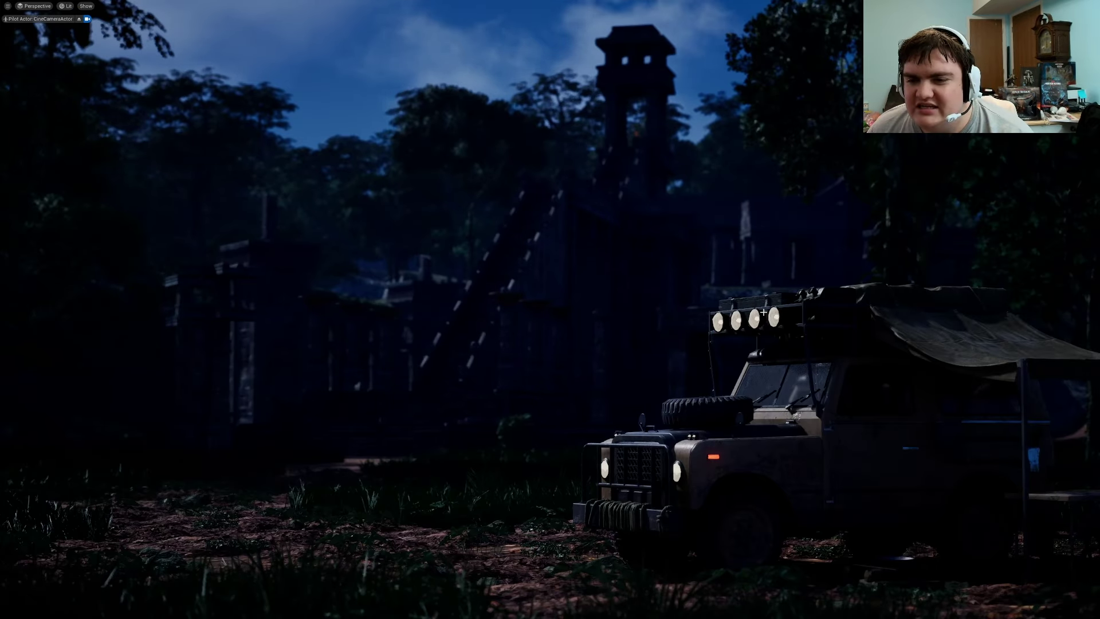
{"action": "key", "text": "F11"}
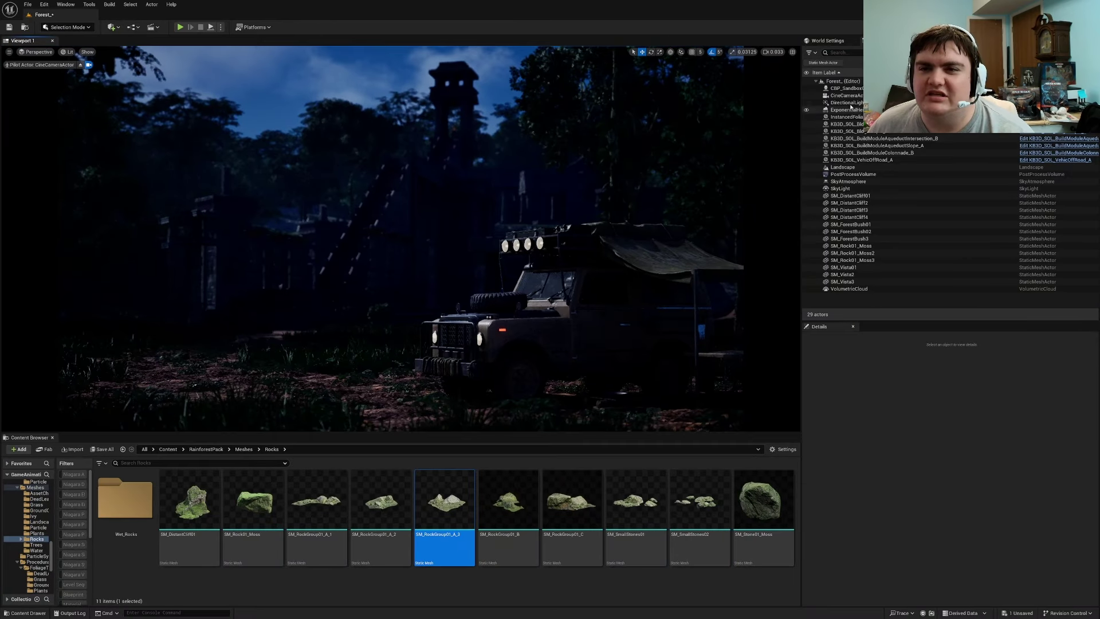
- Set the DirectionalLight's intensity to 5 lux
{"action": "left_click", "coordinate": [847, 103]}
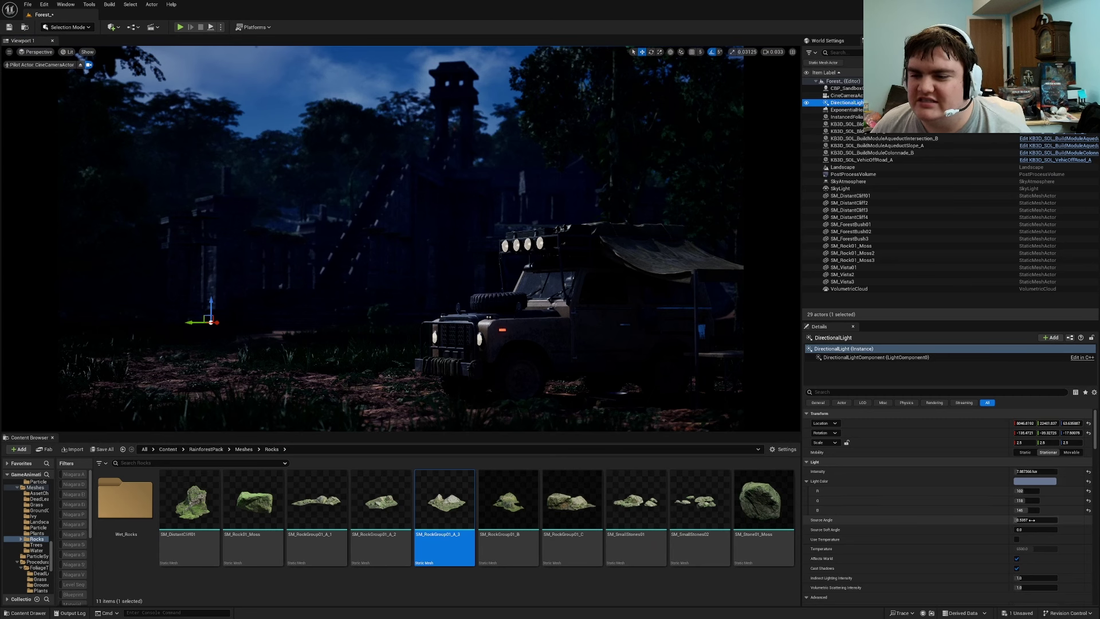
{"action": "left_click", "coordinate": [1027, 472]}
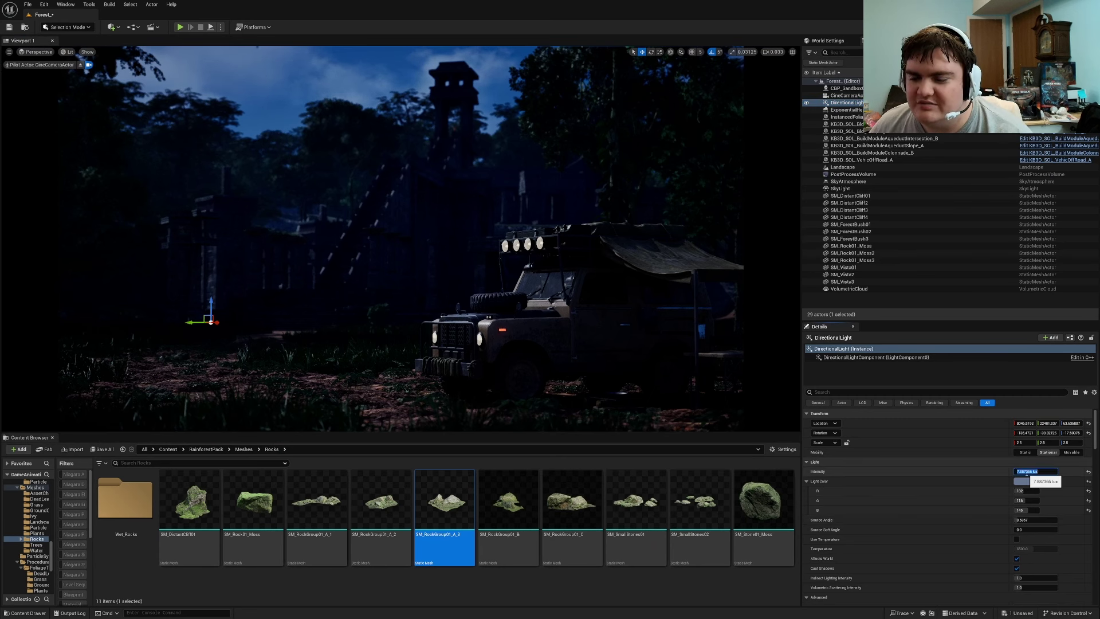
{"action": "type", "text": "5"}
{"action": "key", "text": "Return"}
{"action": "left_click", "coordinate": [1071, 452]}
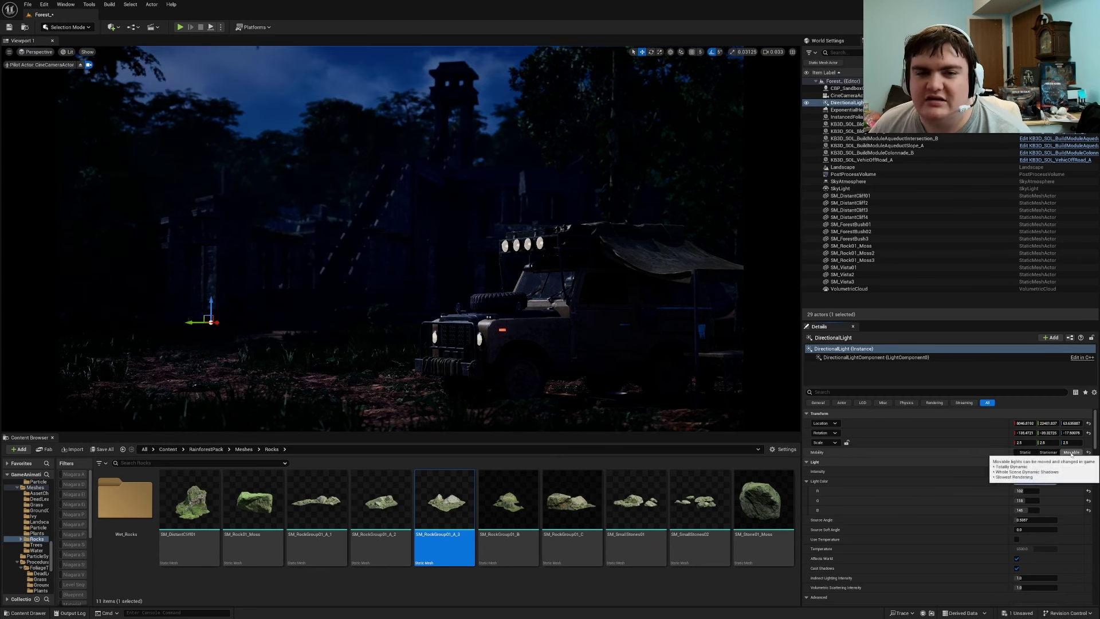
- Lower the PostProcessVolume's Local Exposure Shadow Contrast to about 0.6 to lift the dark areas
{"action": "left_click", "coordinate": [853, 174]}
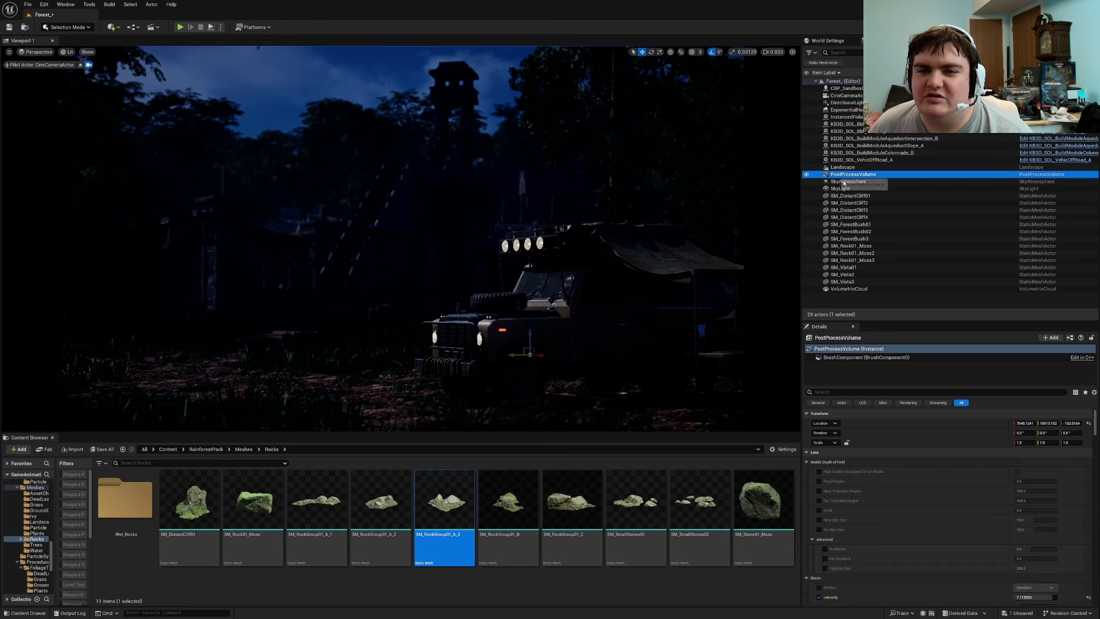
{"action": "scroll", "coordinate": [978, 539], "scroll_direction": "down", "scroll_amount": 10}
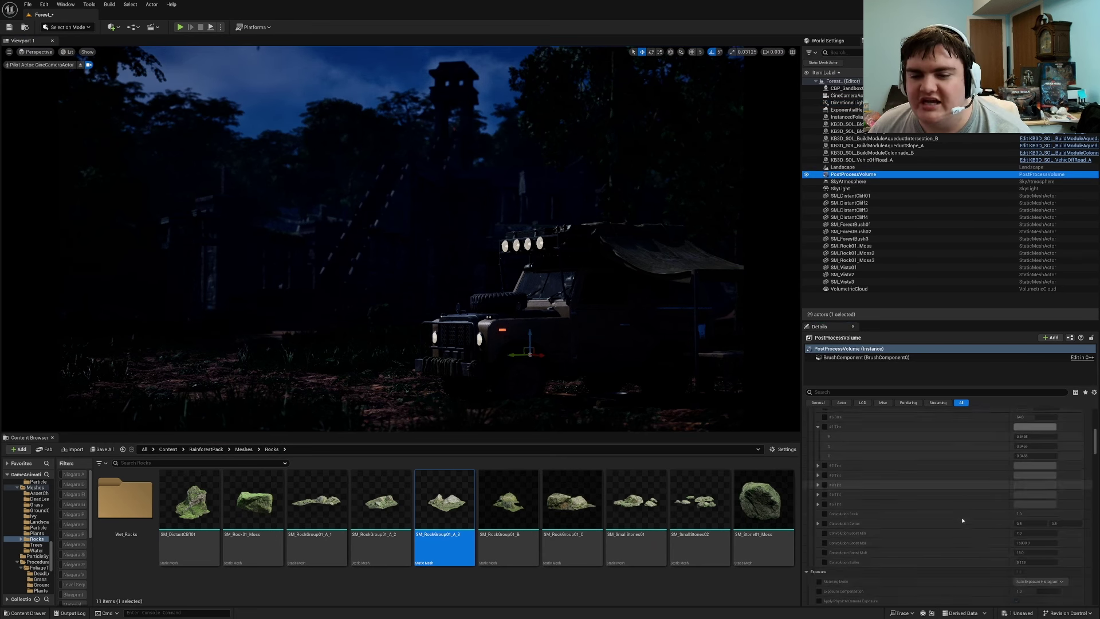
{"action": "scroll", "coordinate": [963, 521], "scroll_direction": "down", "scroll_amount": 10}
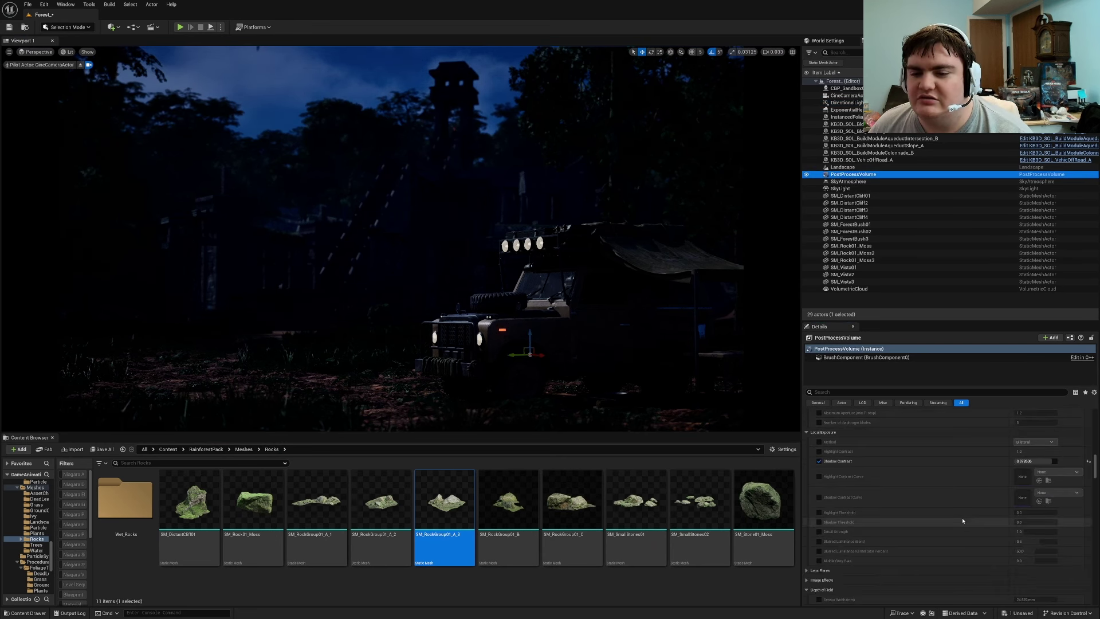
{"action": "mouse_move", "coordinate": [1034, 461]}
{"action": "left_mouse_down"}
{"action": "mouse_move", "coordinate": [1015, 461]}
{"action": "mouse_move", "coordinate": [1028, 460]}
{"action": "left_mouse_up"}
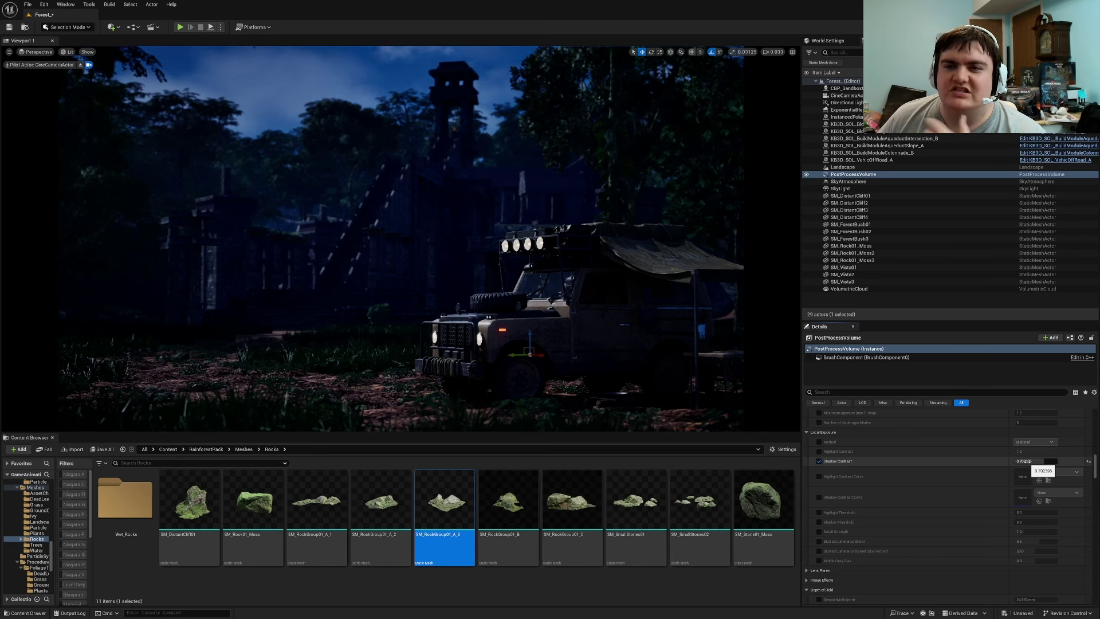
{"action": "left_click_drag", "start_coordinate": [1024, 461], "coordinate": [1008, 461]}
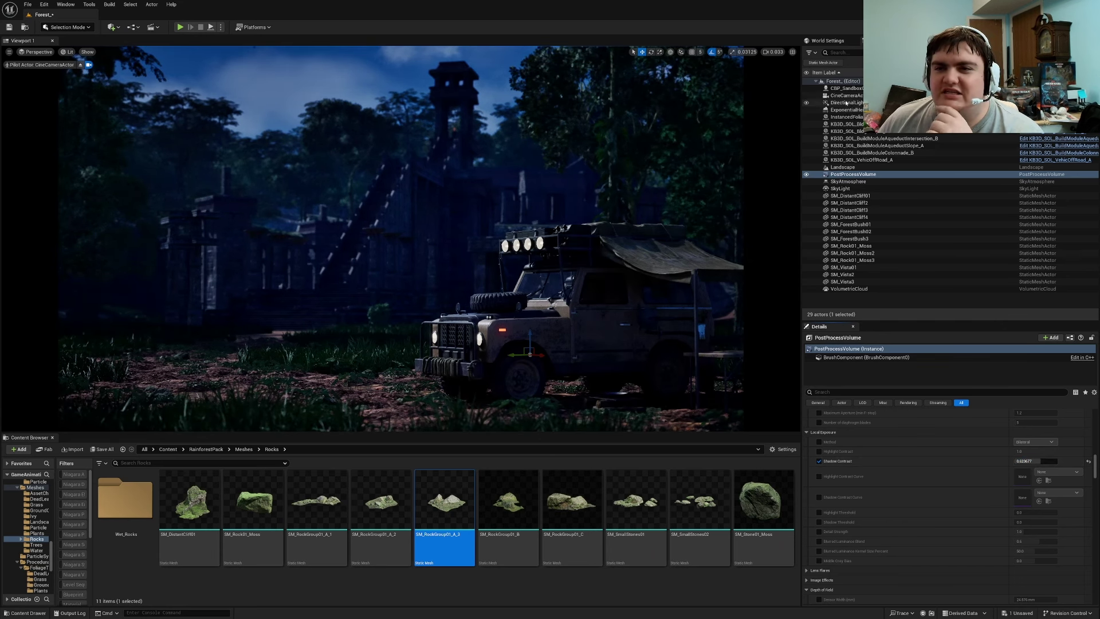
- Return the DirectionalLight from the night look to bright neutral daytime lighting
{"action": "left_click", "coordinate": [845, 102]}
{"action": "scroll", "coordinate": [1029, 476], "scroll_direction": "up", "scroll_amount": 10}
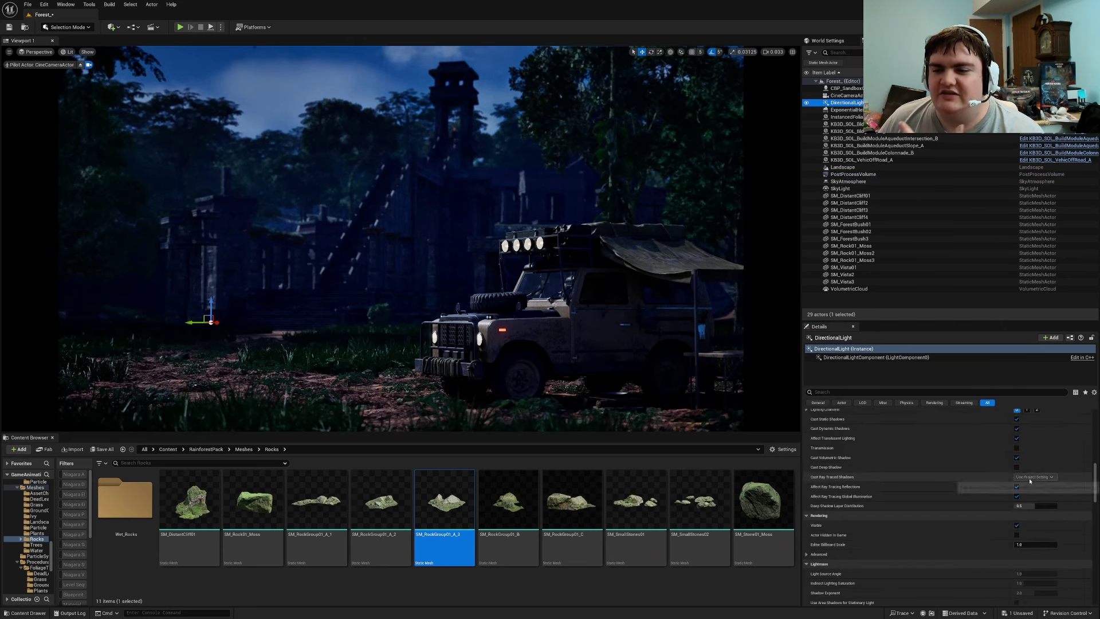
{"action": "scroll", "coordinate": [1029, 477], "scroll_direction": "up", "scroll_amount": 8}
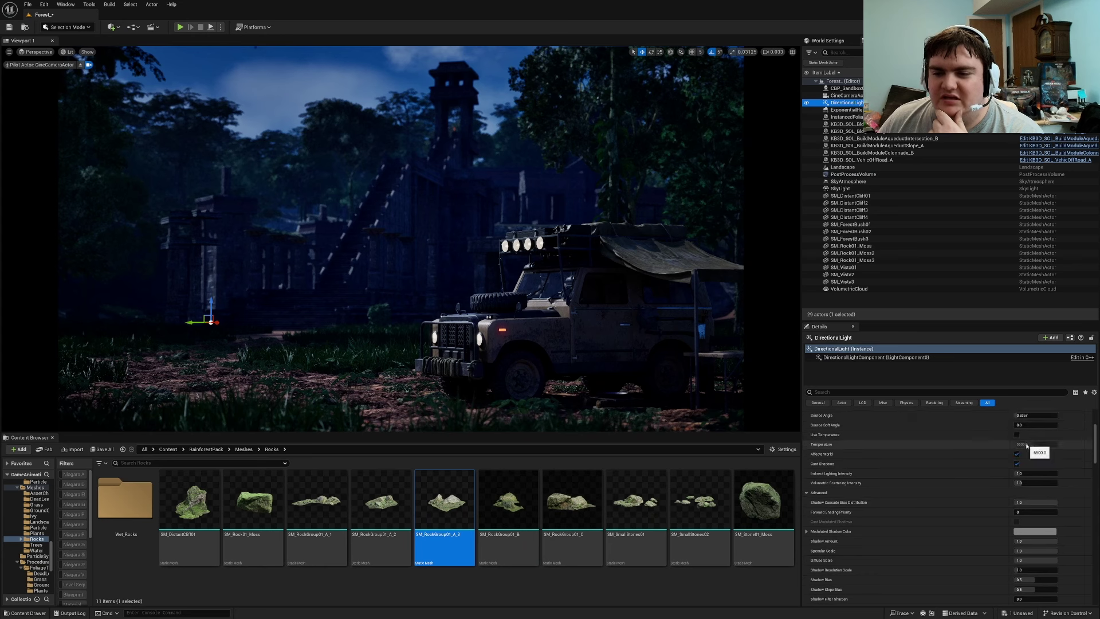
{"action": "left_click_drag", "start_coordinate": [1036, 413], "coordinate": [1011, 412]}
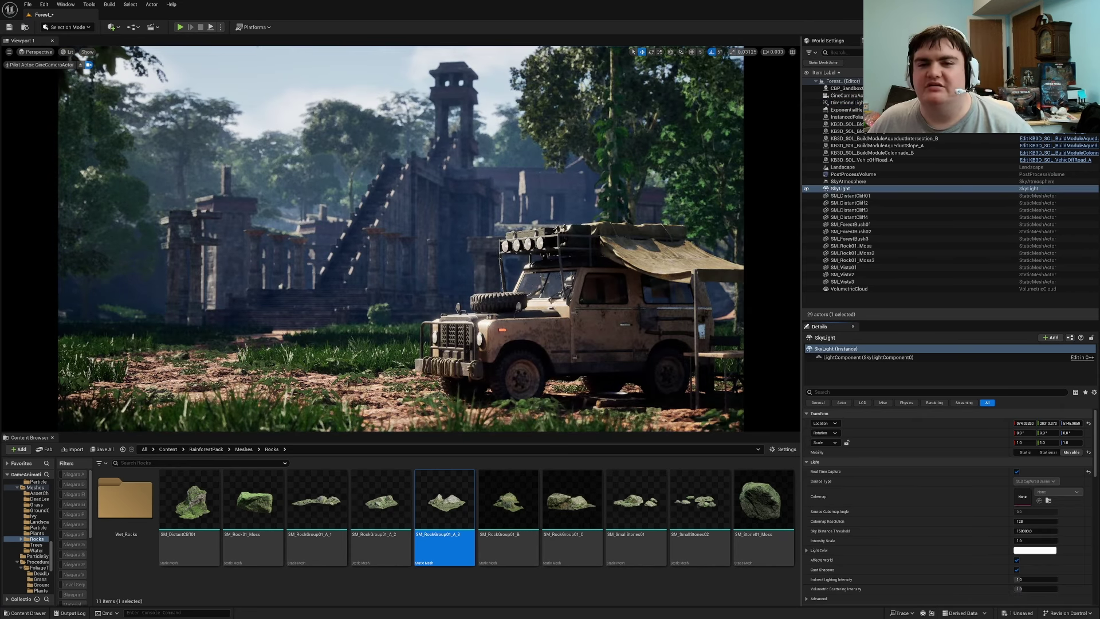
- Show the camera shot in full screen and rotate the sun to try different light angles on the ruins and vehicle
{"action": "left_click", "coordinate": [772, 250]}
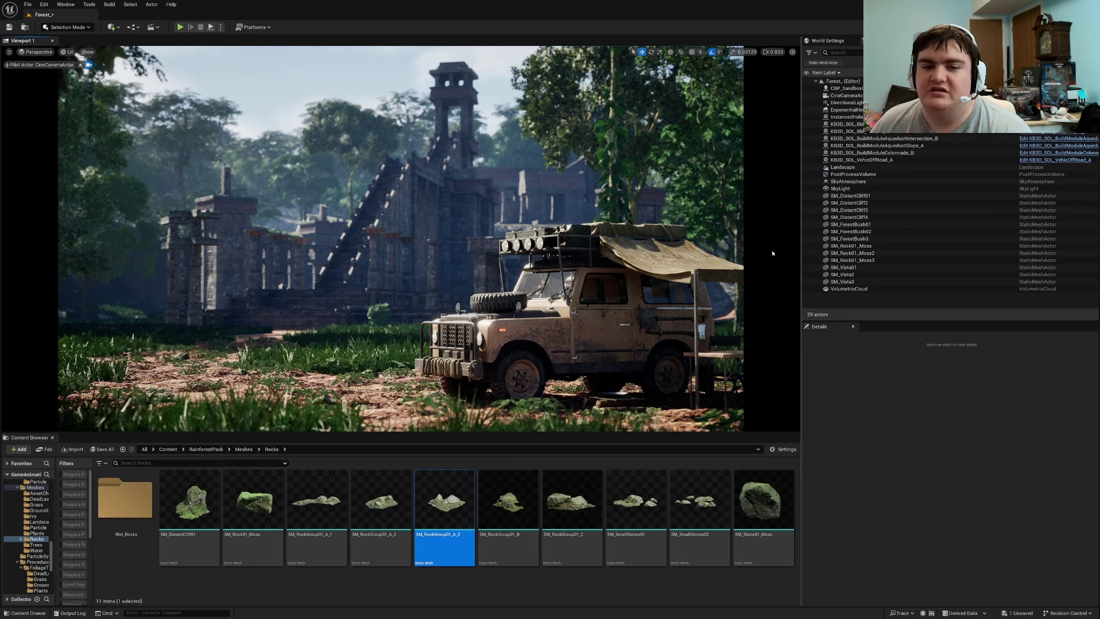
{"action": "key", "text": "F11"}
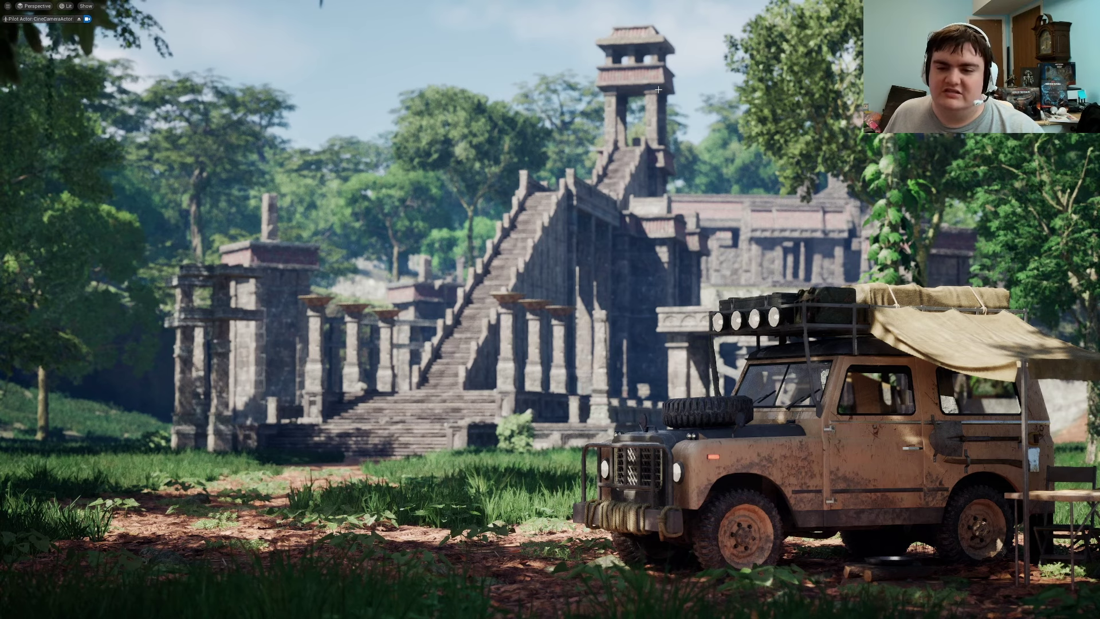
{"action": "key", "text": "ctrl+l"}
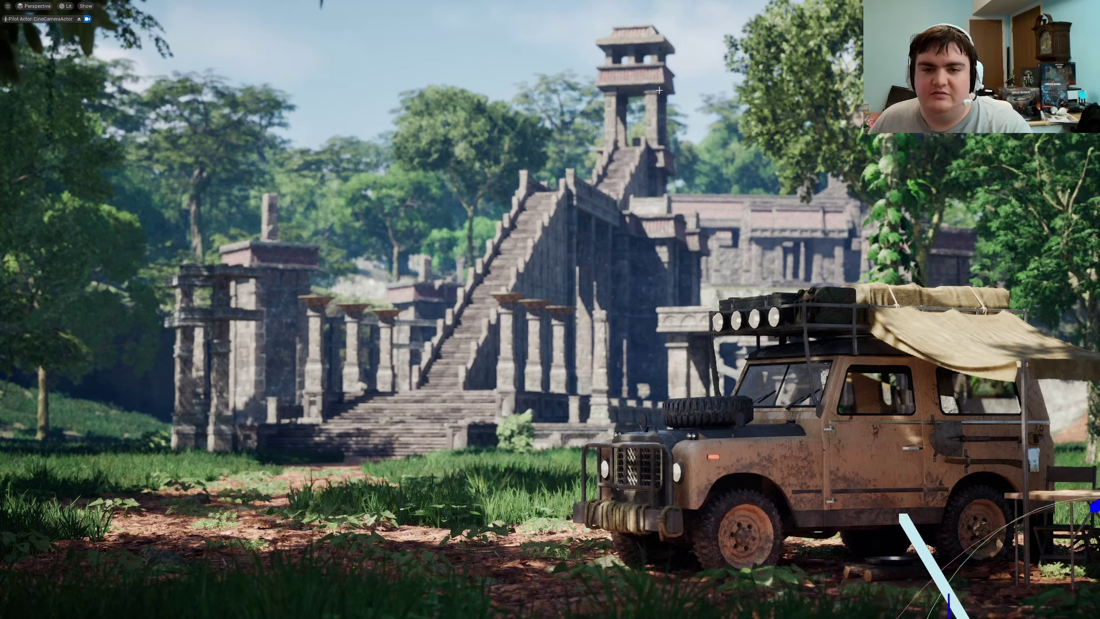
{"action": "key", "text": "ctrl+l"}
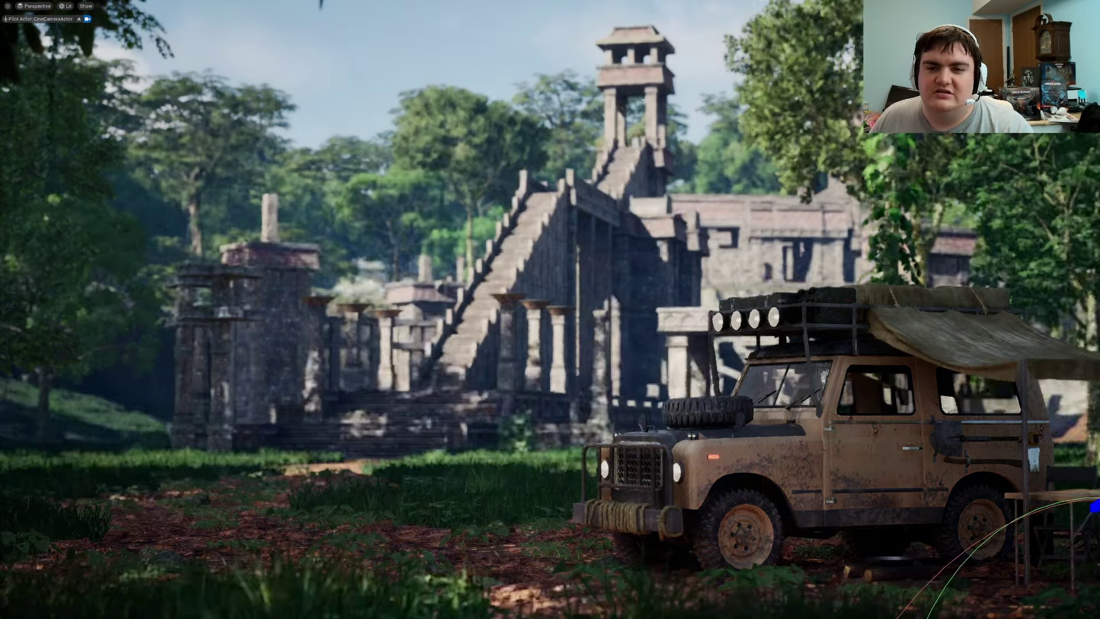
{"action": "key", "text": "ctrl+l"}
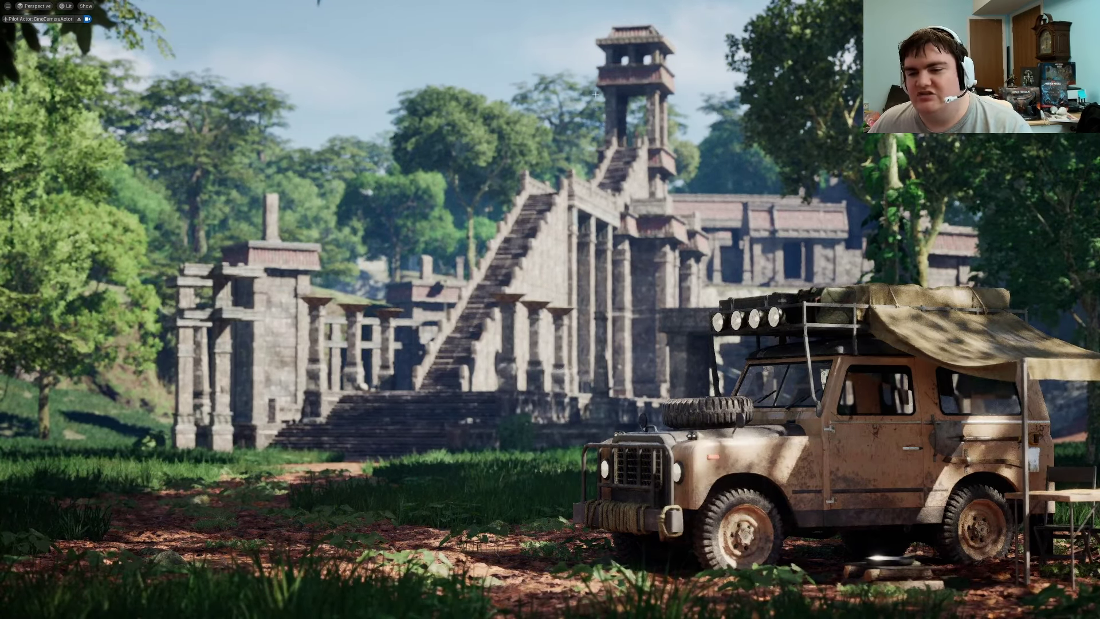
{"action": "key", "text": "ctrl+l"}
{"action": "key", "text": "ctrl+l"}
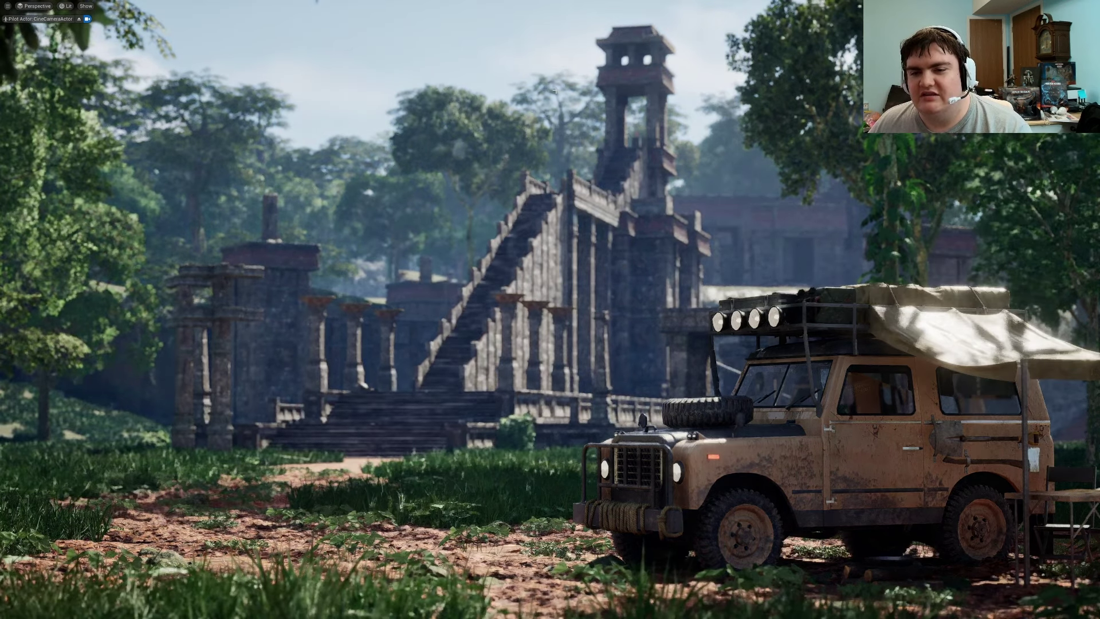
- Rotate the sun to darker and brighter angles on the ruins, reframe the camera shot, and undo and redo the last light change
{"action": "key", "text": "ctrl+l"}
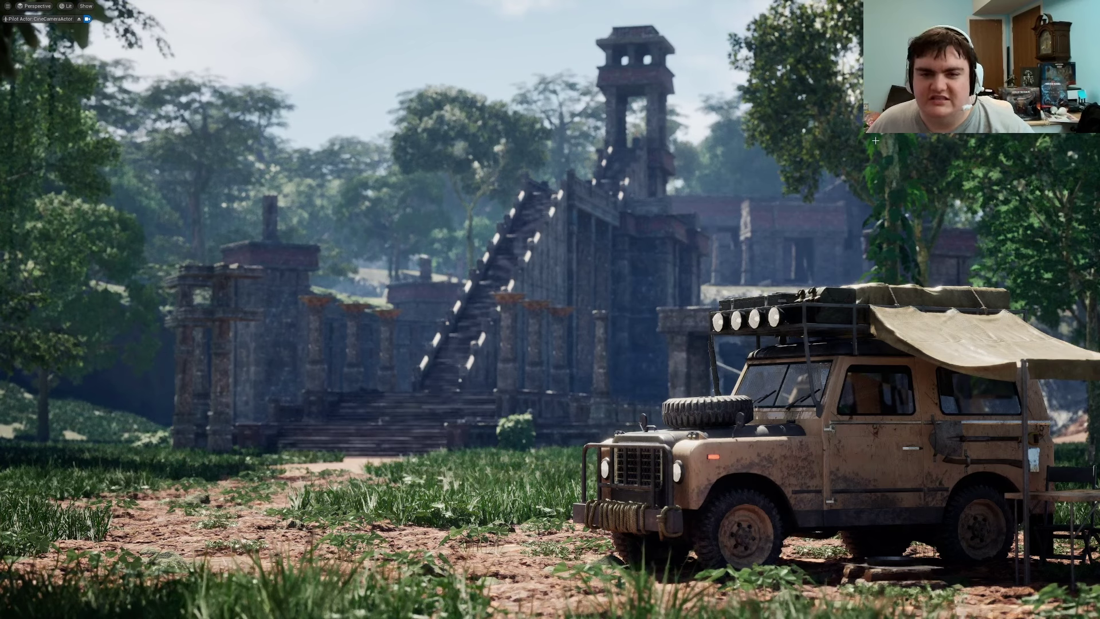
{"action": "right_click_drag", "start_coordinate": [876, 141], "coordinate": [899, 149]}
{"action": "right_click_drag", "start_coordinate": [677, 87], "coordinate": [624, 54]}
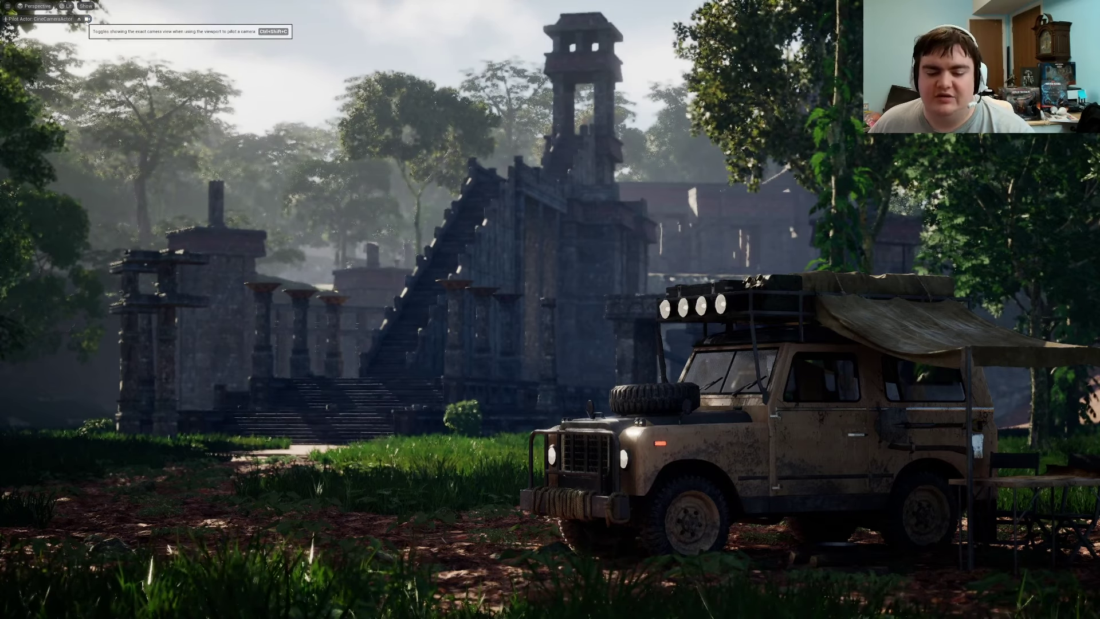
{"action": "key", "text": "ctrl+z"}
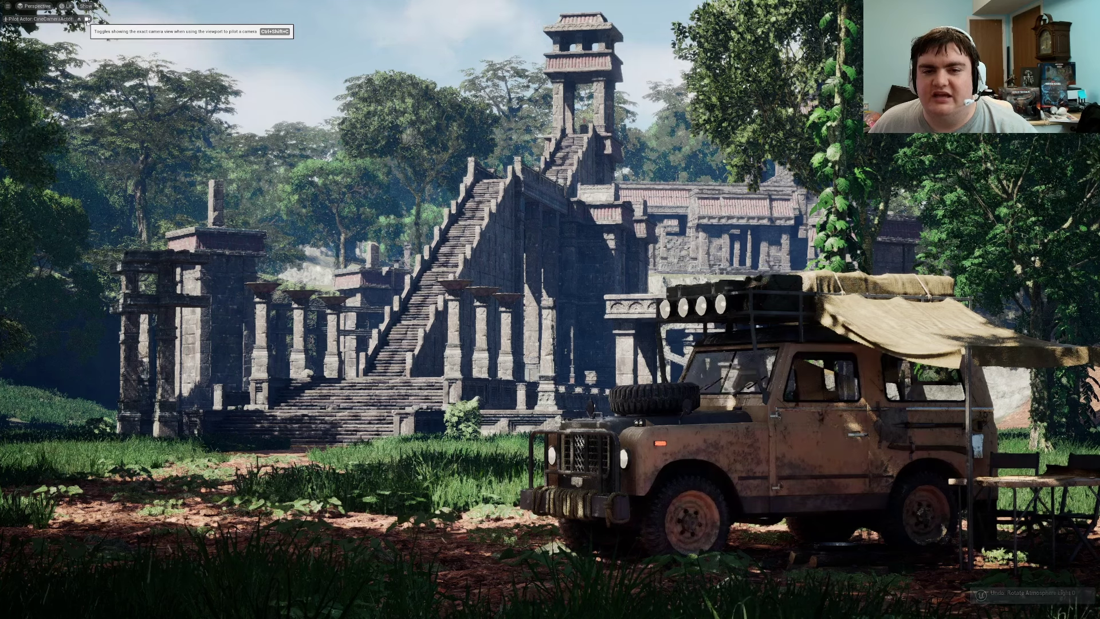
{"action": "key", "text": "ctrl+y"}
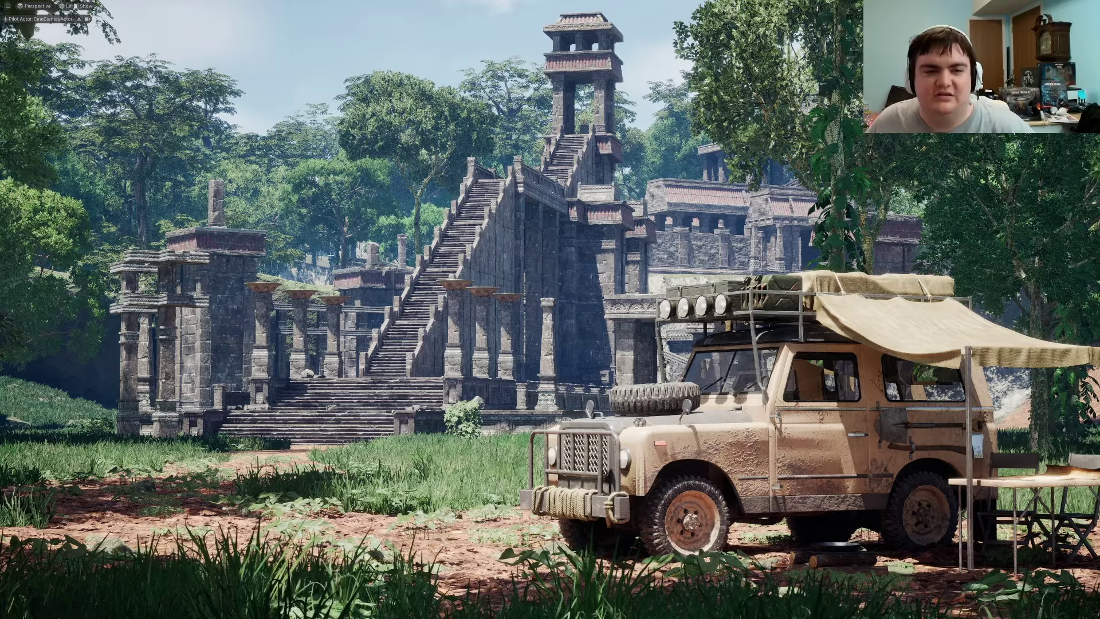
- Reframe the ruins and vehicle slightly lower in the shot and rotate the sun so the foreground falls into shade
{"action": "mouse_move", "coordinate": [330, 257]}
{"action": "right_mouse_down"}
{"action": "mouse_move", "coordinate": [239, 256]}
{"action": "mouse_move", "coordinate": [397, 256]}
{"action": "mouse_move", "coordinate": [333, 256]}
{"action": "right_mouse_up"}
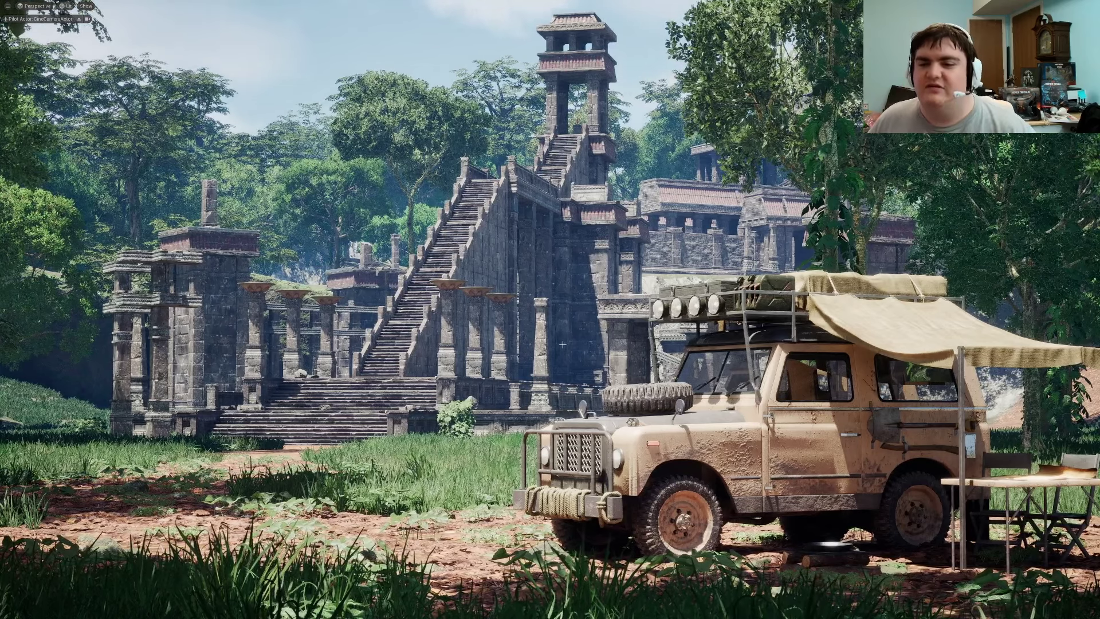
{"action": "right_click_drag", "start_coordinate": [327, 235], "coordinate": [306, 208]}
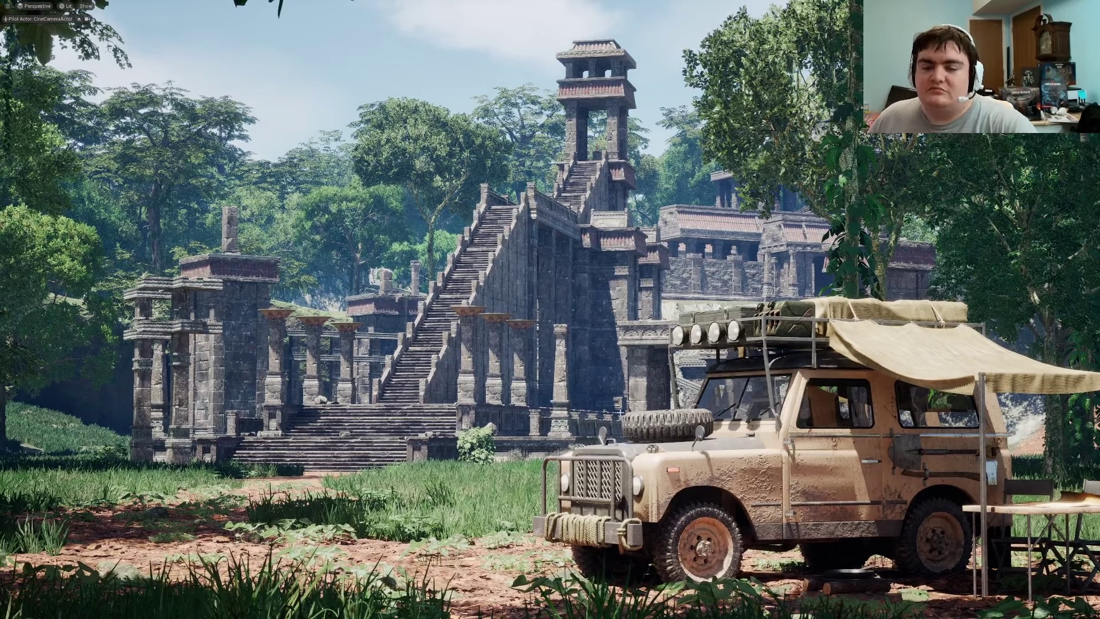
{"action": "key", "text": "ctrl+l"}
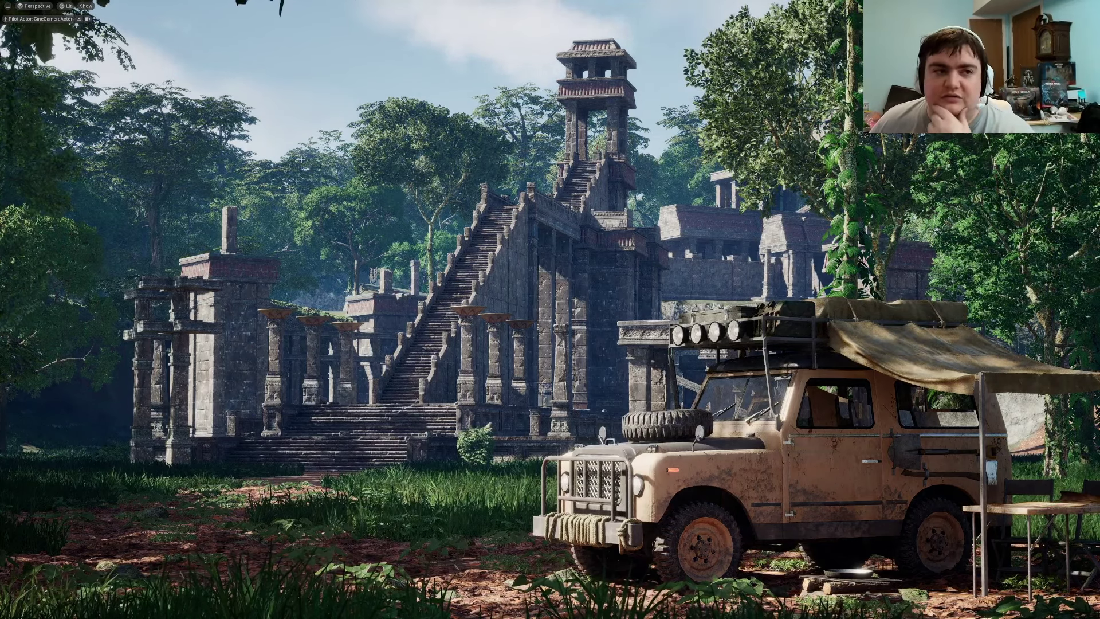
{"action": "left_click", "coordinate": [87, 20]}
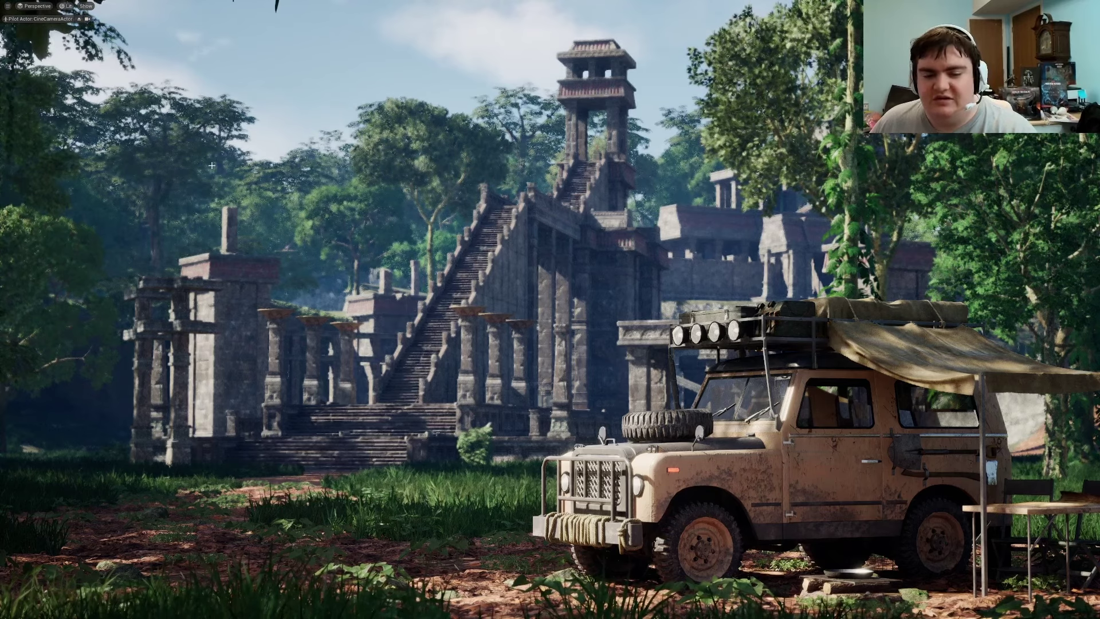
{"action": "key", "text": "F11"}
- Search the content for "echo", try the CBP_SandboxCharacter_Echo character in the shot, and delete it from the level
{"action": "left_click", "coordinate": [168, 450]}
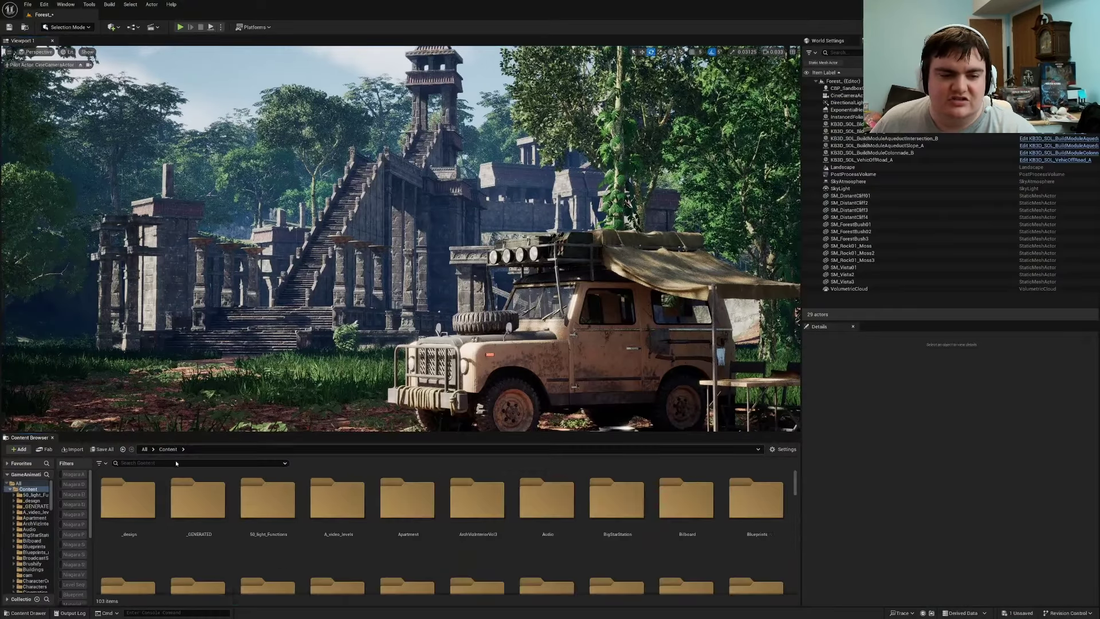
{"action": "type", "text": "echo"}
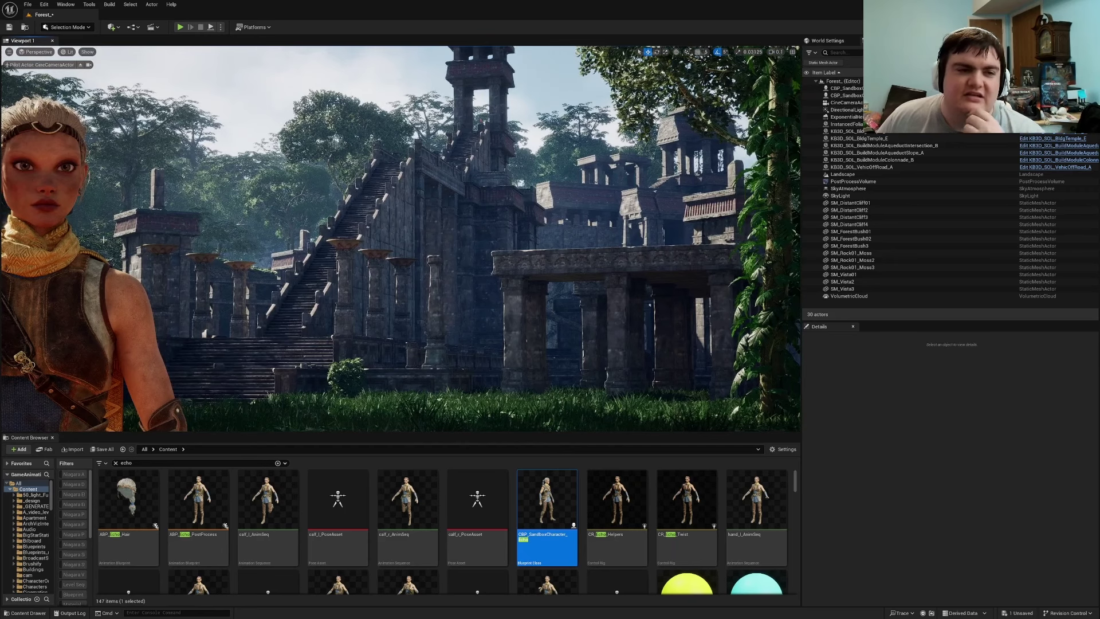
{"action": "left_click", "coordinate": [846, 95]}
{"action": "key", "text": "Delete"}
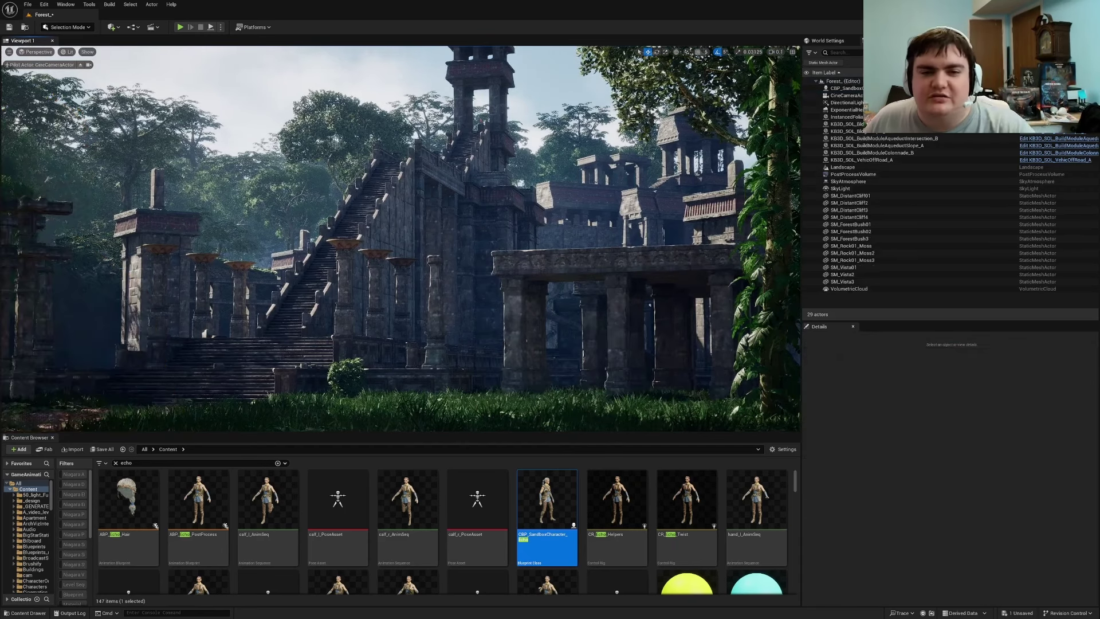
- Adjust the camera speed and reframe the shot on the ruins with the parked vehicle, checking the composition in full screen
{"action": "left_click", "coordinate": [775, 52]}
{"action": "scroll", "coordinate": [728, 63], "scroll_direction": "up", "scroll_amount": 2}
{"action": "right_click_drag", "start_coordinate": [728, 64], "coordinate": [728, 64]}
{"action": "key", "text": "w"}
{"action": "key", "text": "s"}
{"action": "key", "text": "e"}
{"action": "key", "text": "a"}
{"action": "key", "text": "F11"}
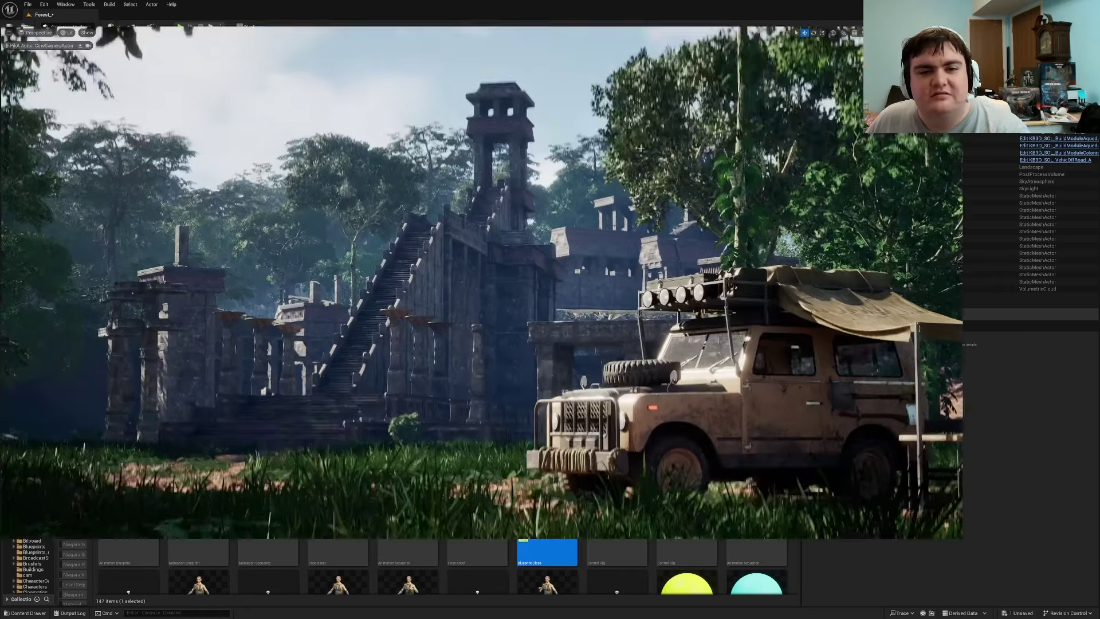
{"action": "key", "text": "F11"}
{"action": "key", "text": "F9"}
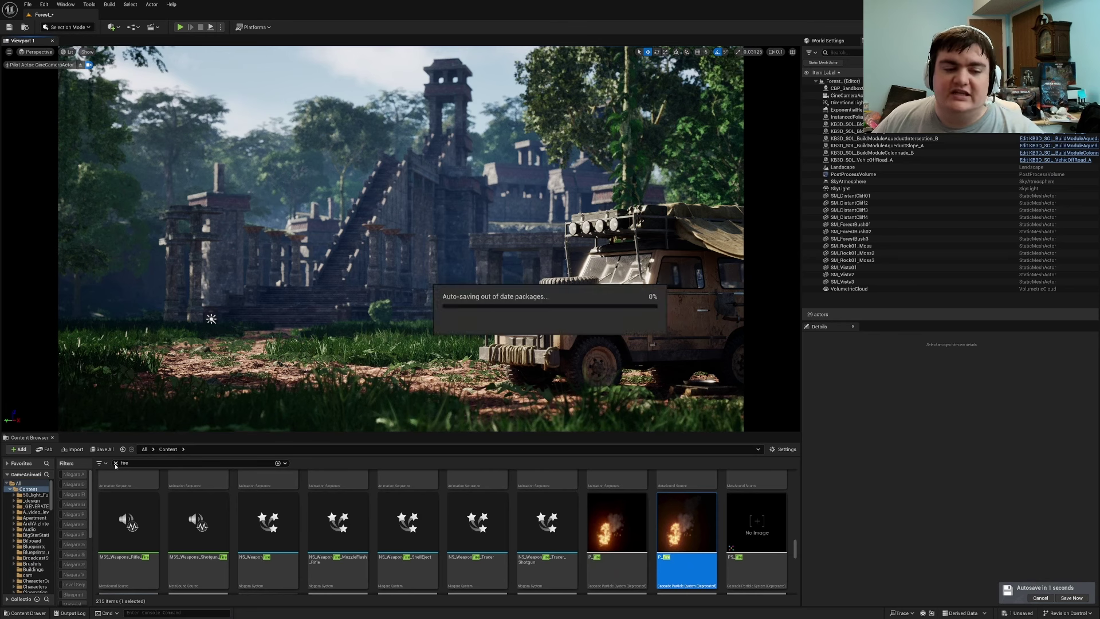
- Search the content for "ally" and open that level, saving the changes to the Forest level
{"action": "left_click", "coordinate": [115, 463]}
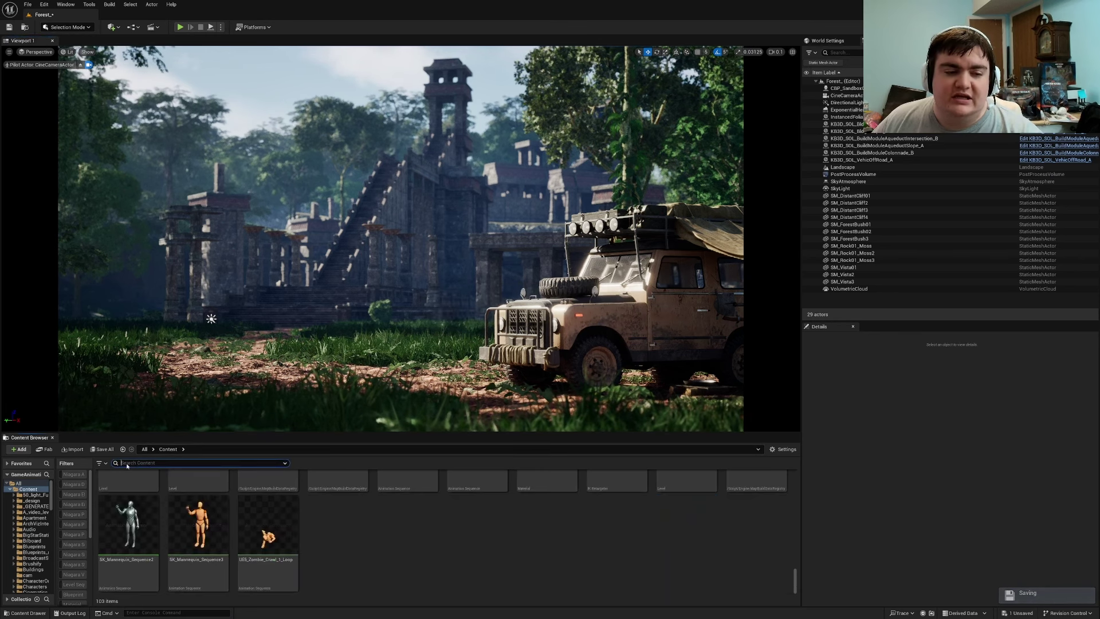
{"action": "left_click", "coordinate": [261, 463]}
{"action": "type", "text": "allly"}
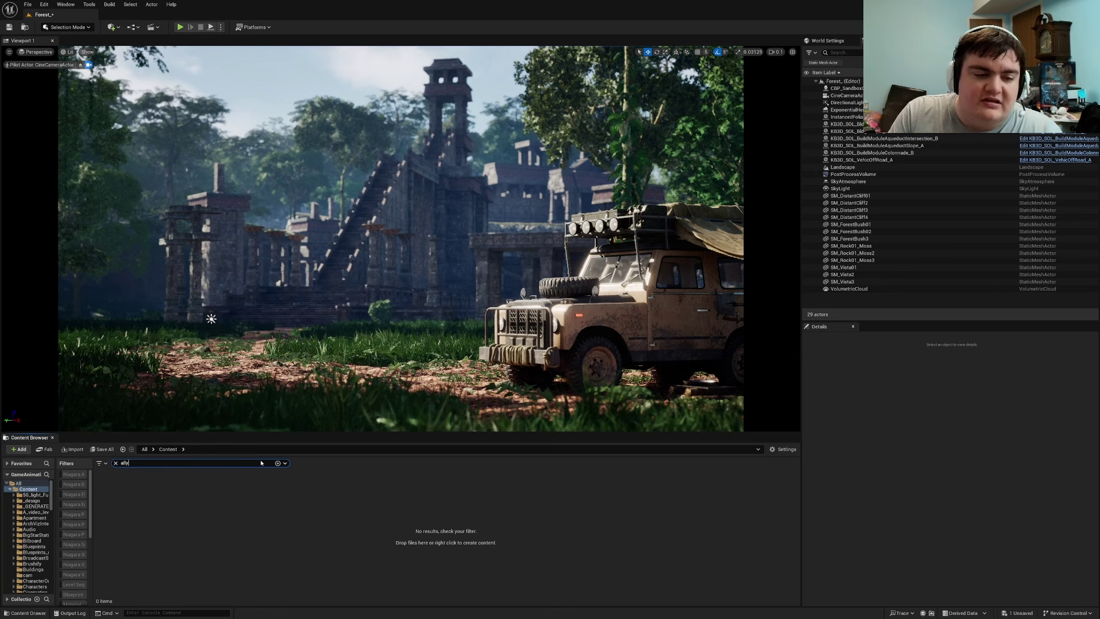
{"action": "key", "text": "BackSpace"}
{"action": "double_click", "coordinate": [144, 528]}
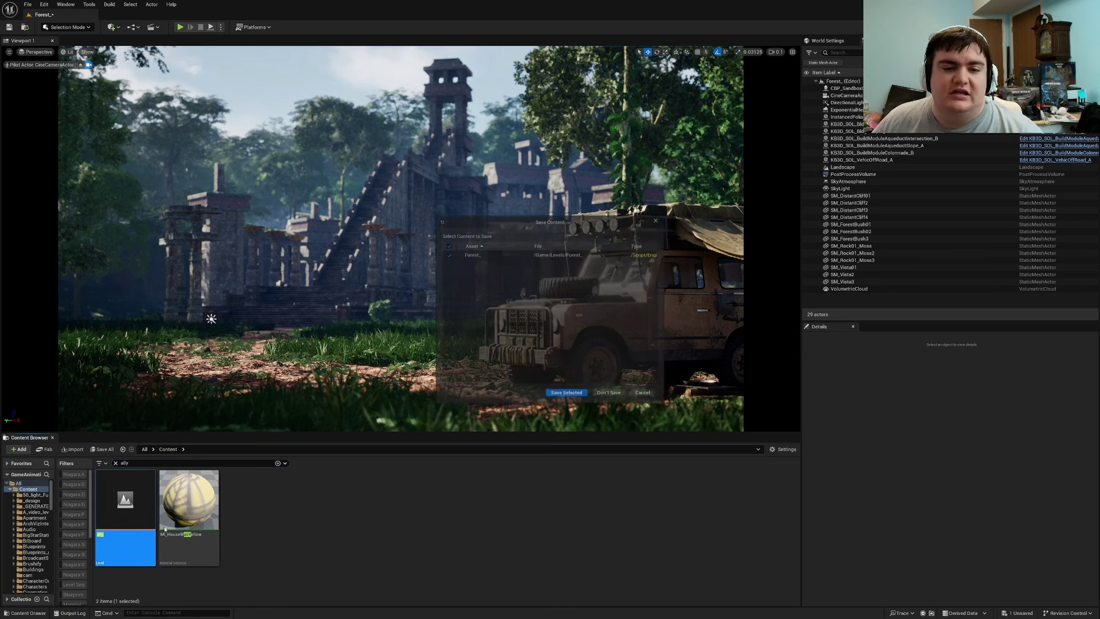
{"action": "left_click", "coordinate": [578, 393]}
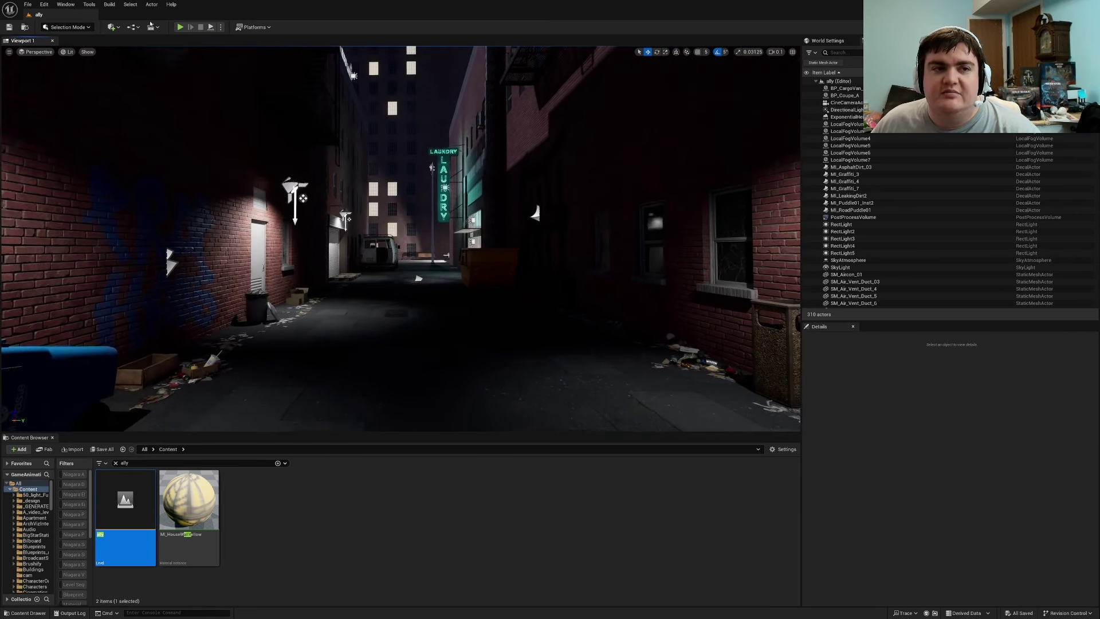
- Play the alley level and walk past the laundry shopfront and van to examine how the street and windows are lit
{"action": "left_click", "coordinate": [180, 27]}
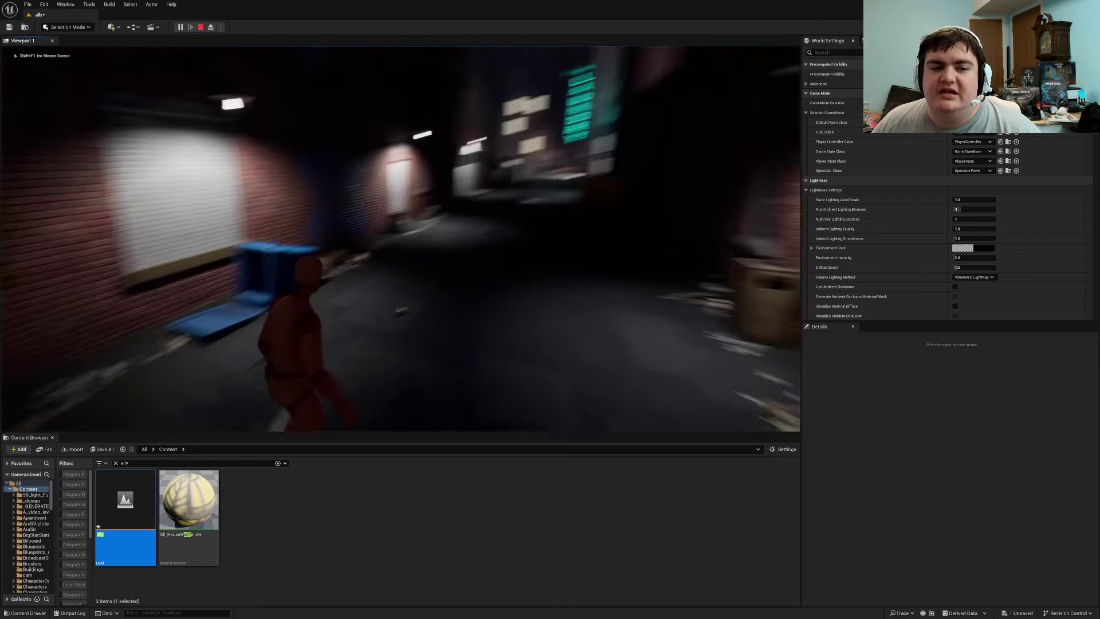
{"action": "key", "text": "w"}
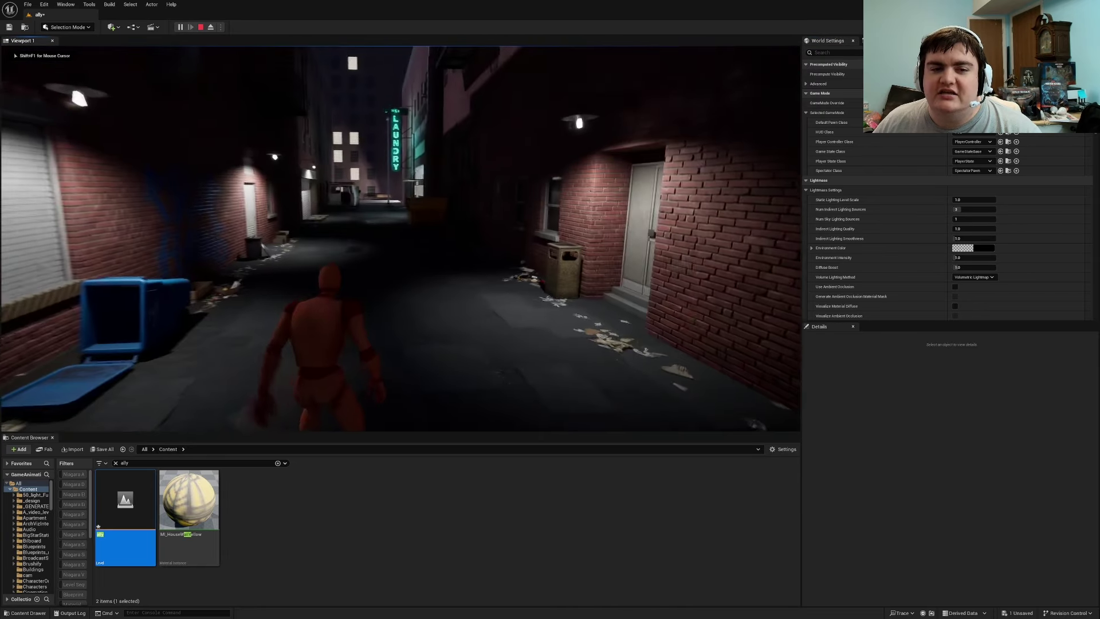
{"action": "key", "text": "w"}
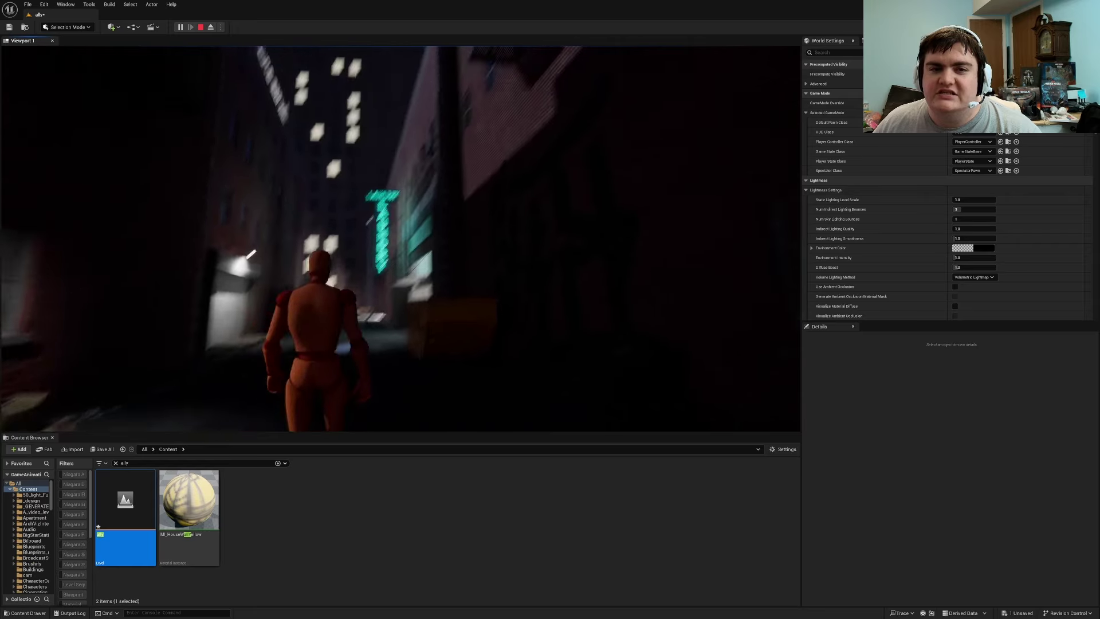
{"action": "key", "text": "w"}
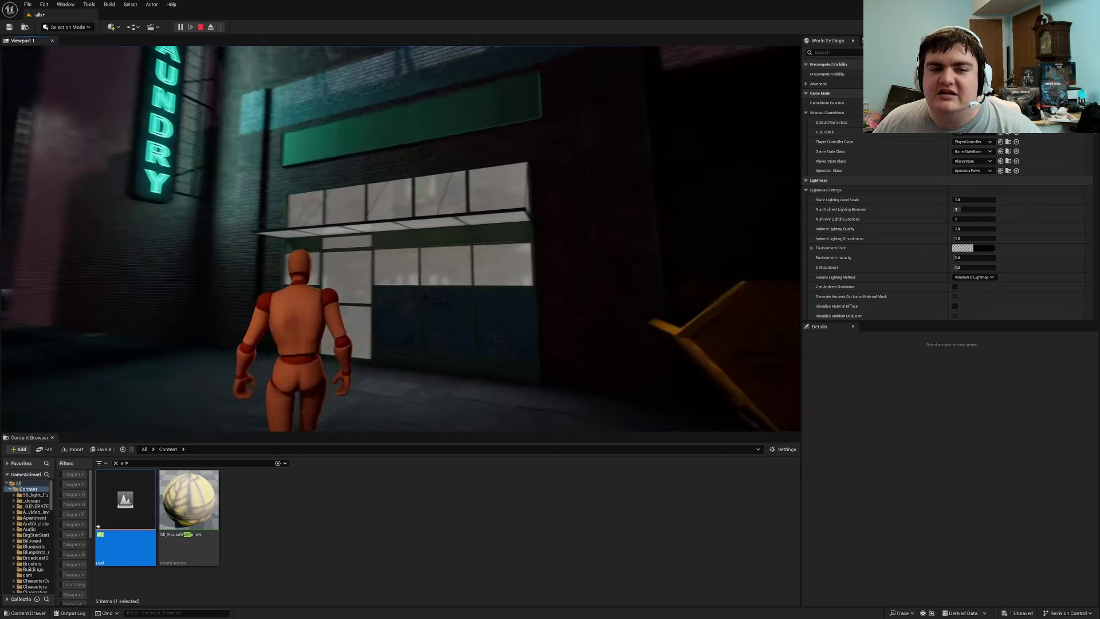
{"action": "key", "text": "w"}
{"action": "key", "text": "w"}
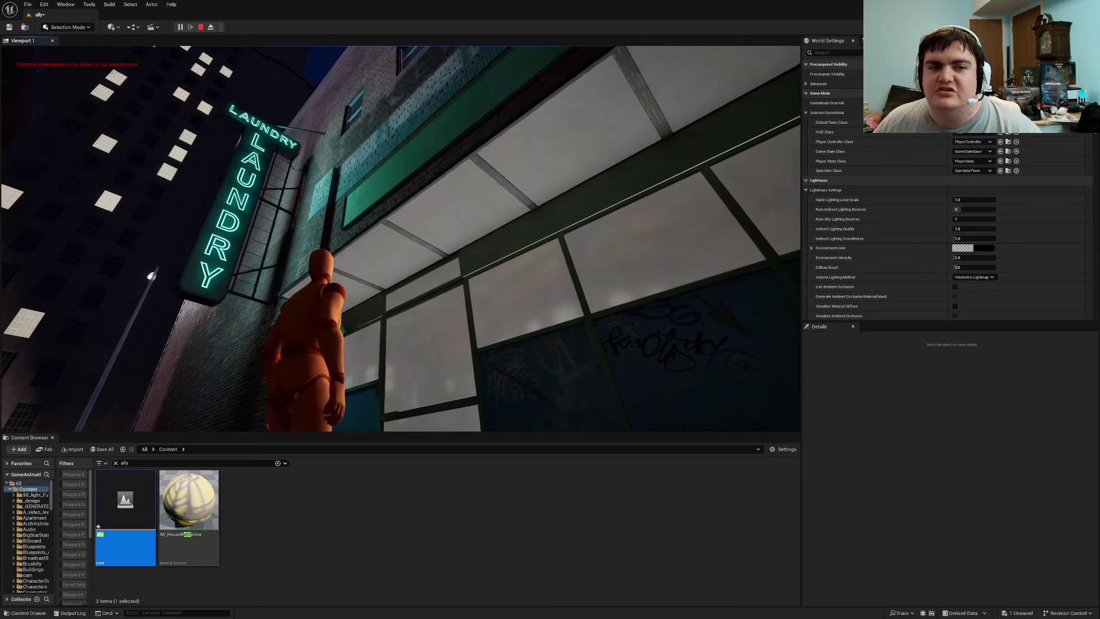
{"action": "key", "text": "w"}
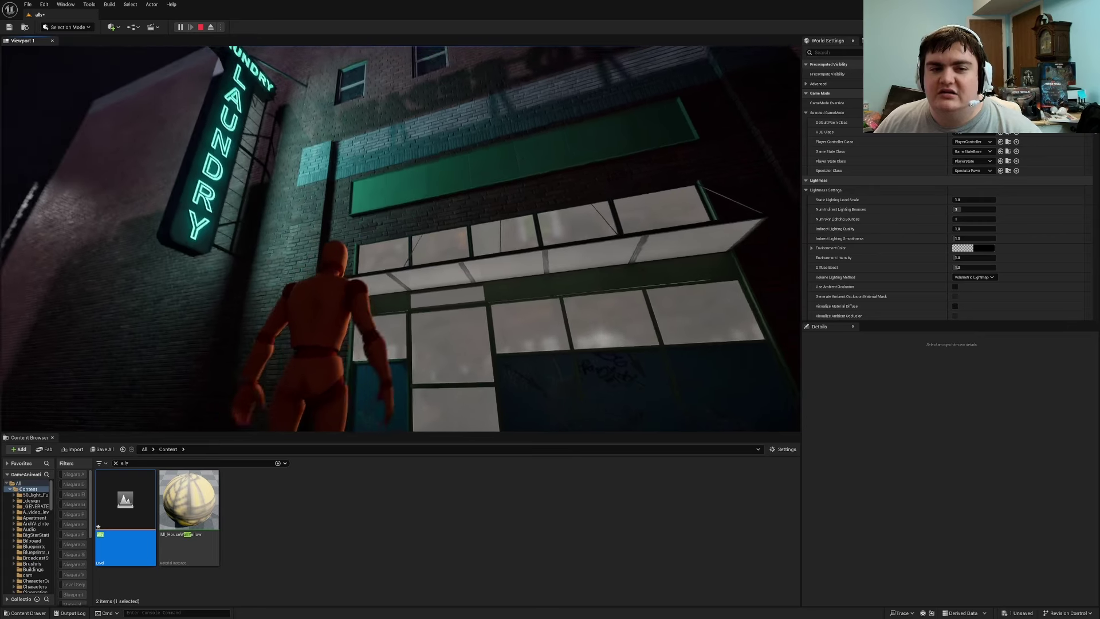
{"action": "key", "text": "w"}
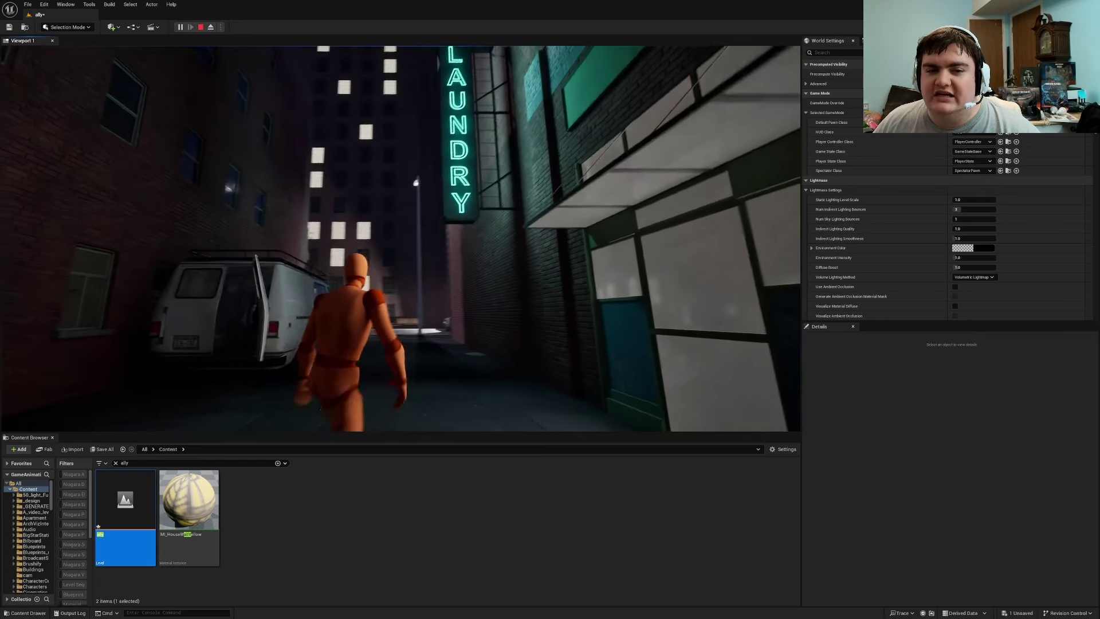
{"action": "key", "text": "w"}
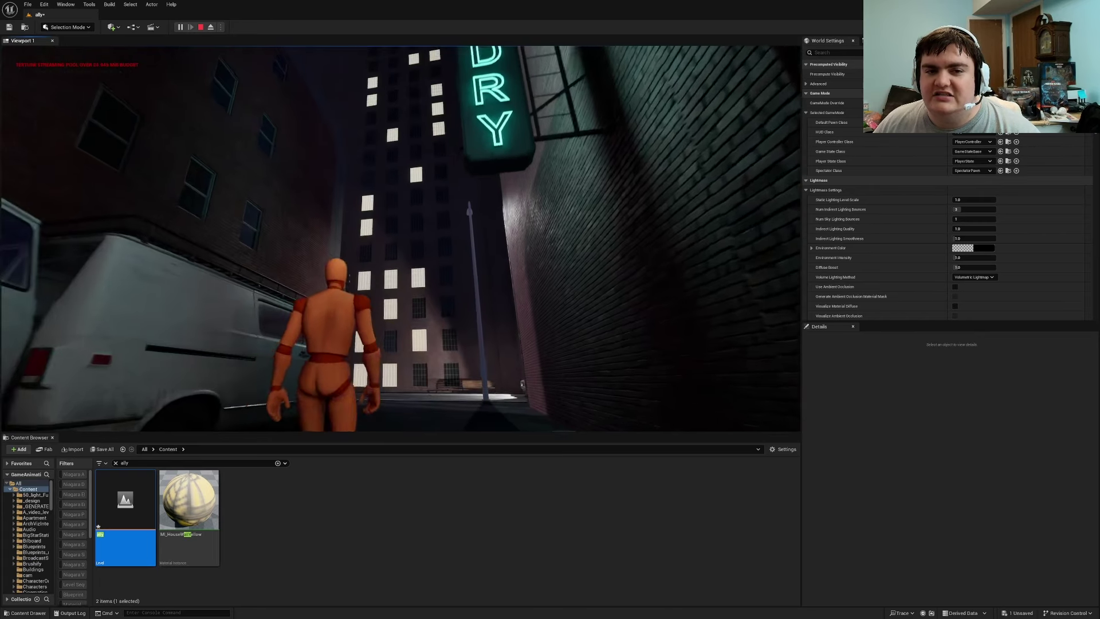
{"action": "key", "text": "Escape"}
- Add a Rect Light at the brick building beyond the alley and place it between two lit ground-floor windows, facing the street
{"action": "key", "text": "w"}
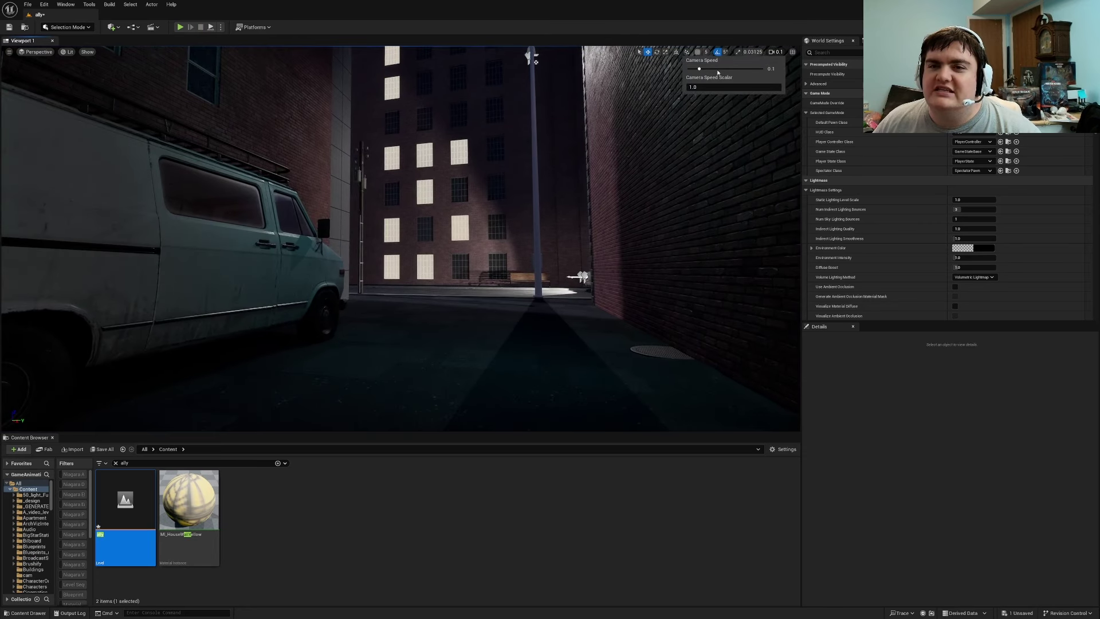
{"action": "key", "text": "w"}
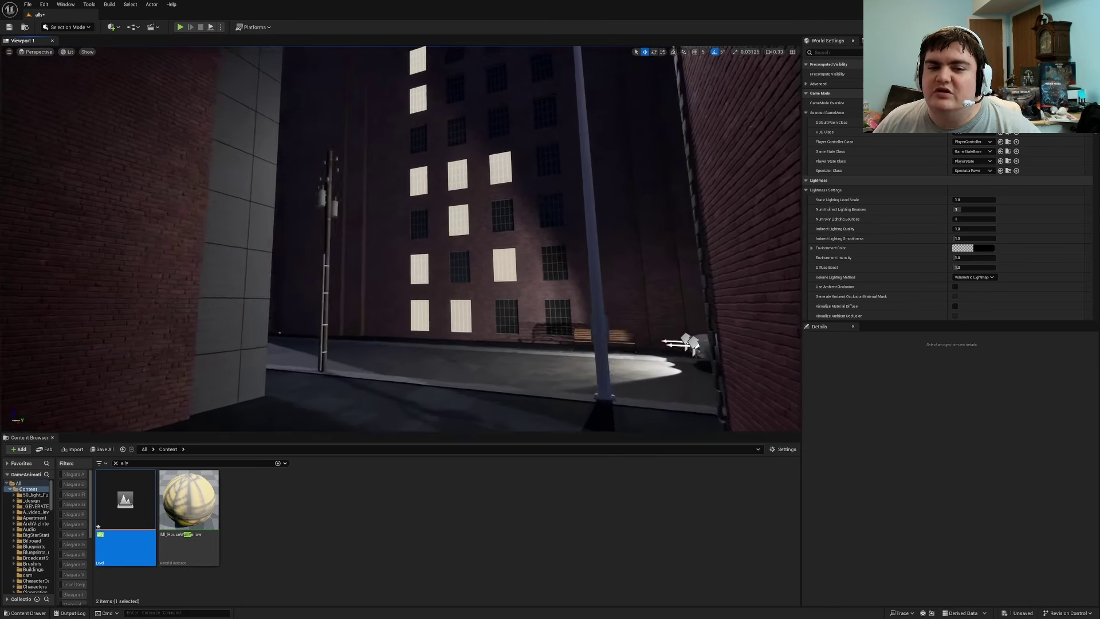
{"action": "key", "text": "w"}
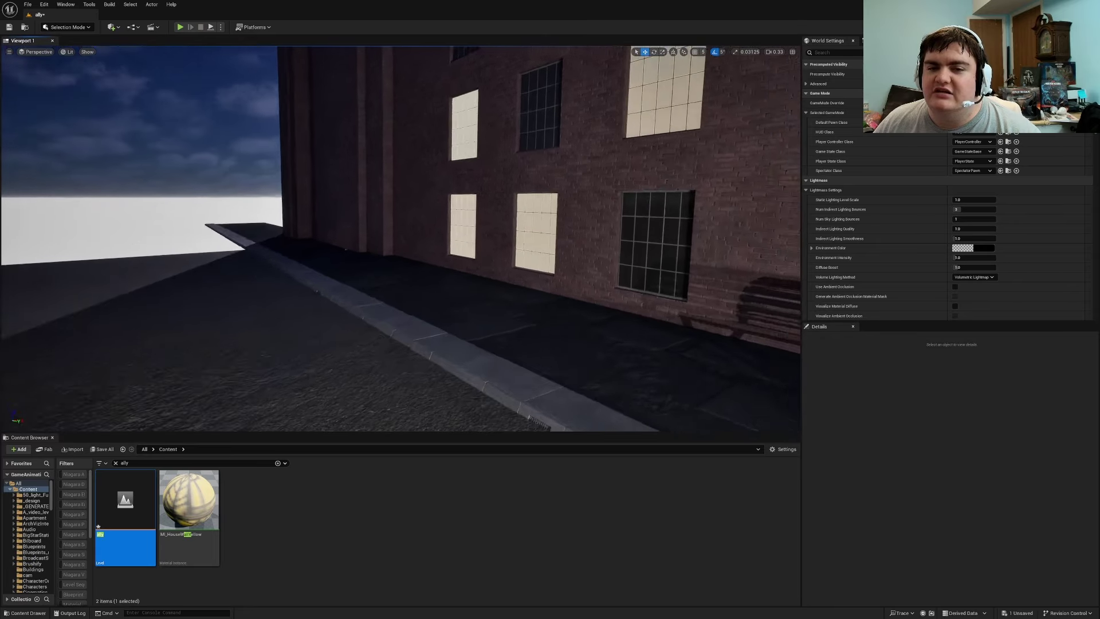
{"action": "key", "text": "w"}
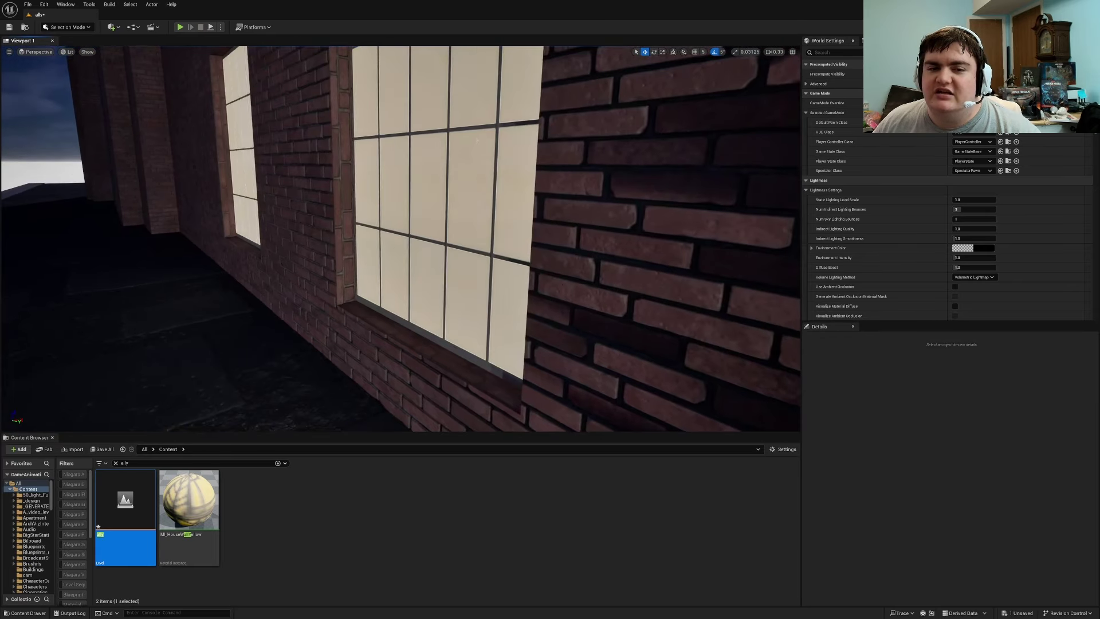
{"action": "left_click", "coordinate": [111, 27]}
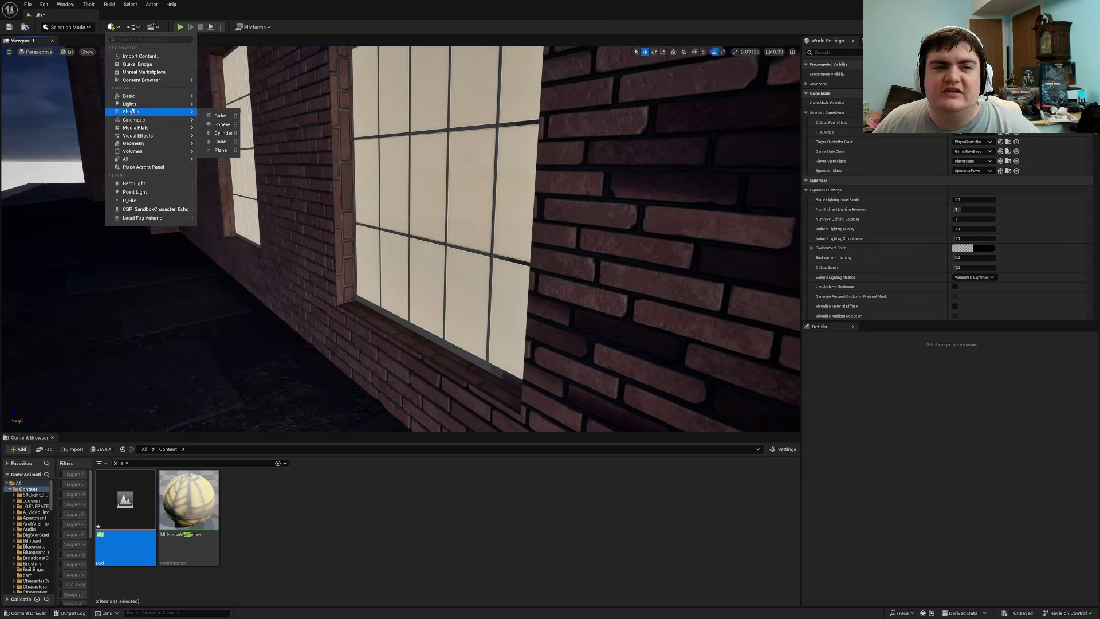
{"action": "left_click", "coordinate": [224, 134]}
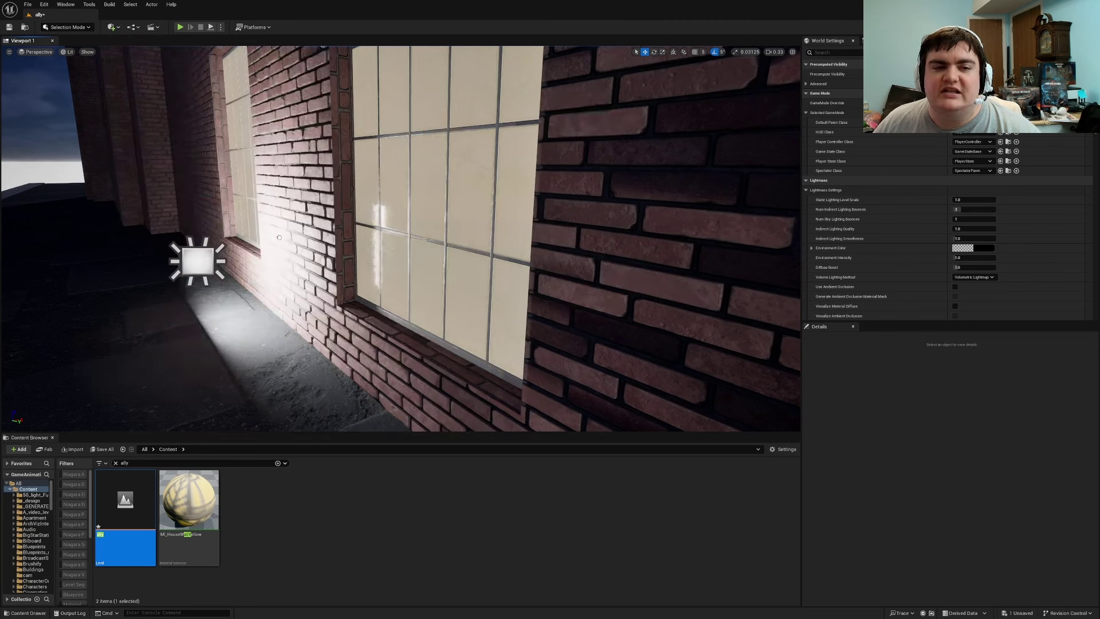
{"action": "left_click_drag", "start_coordinate": [203, 262], "coordinate": [277, 145]}
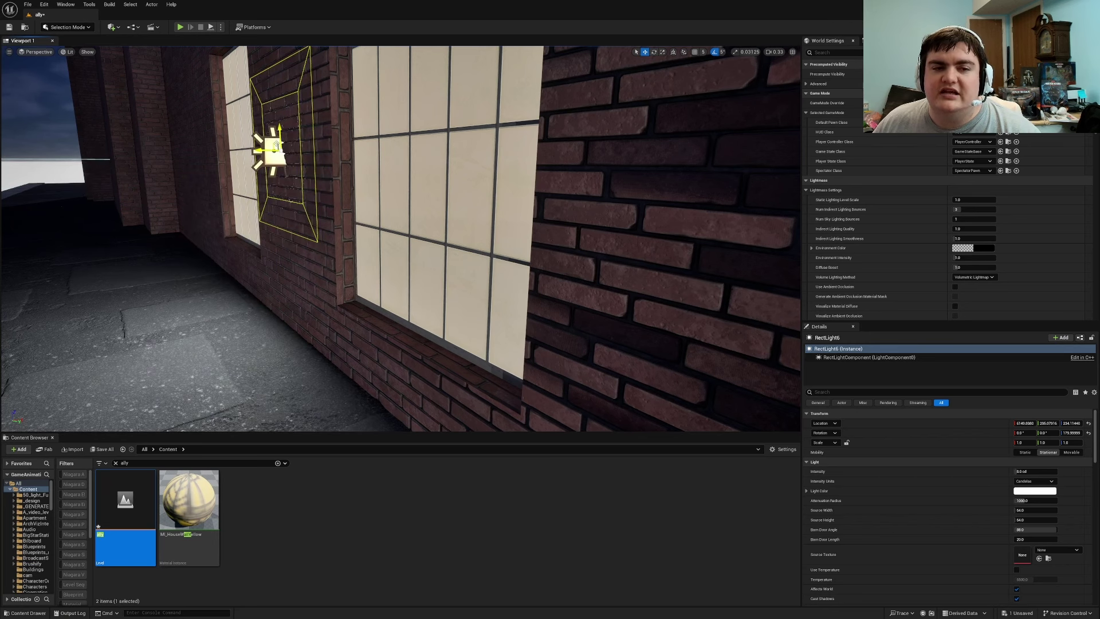
- Increase the new Rect Light's Source Width to span both lit windows and check its effect from the alley
{"action": "right_click_drag", "start_coordinate": [281, 152], "coordinate": [246, 138]}
{"action": "key", "text": "s"}
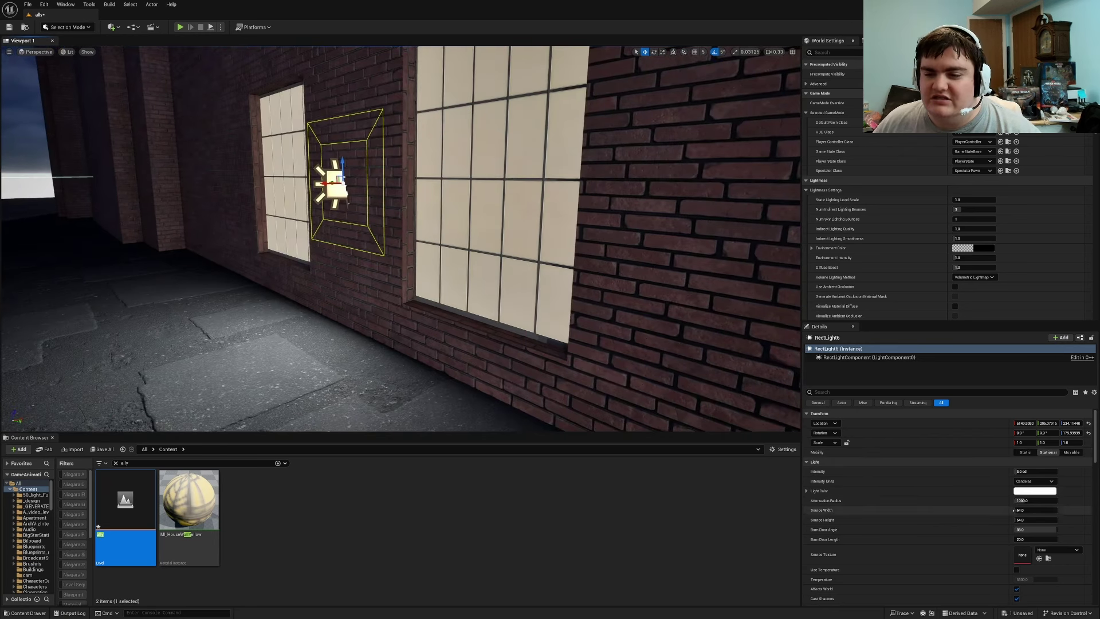
{"action": "left_click_drag", "start_coordinate": [1036, 509], "coordinate": [1060, 510]}
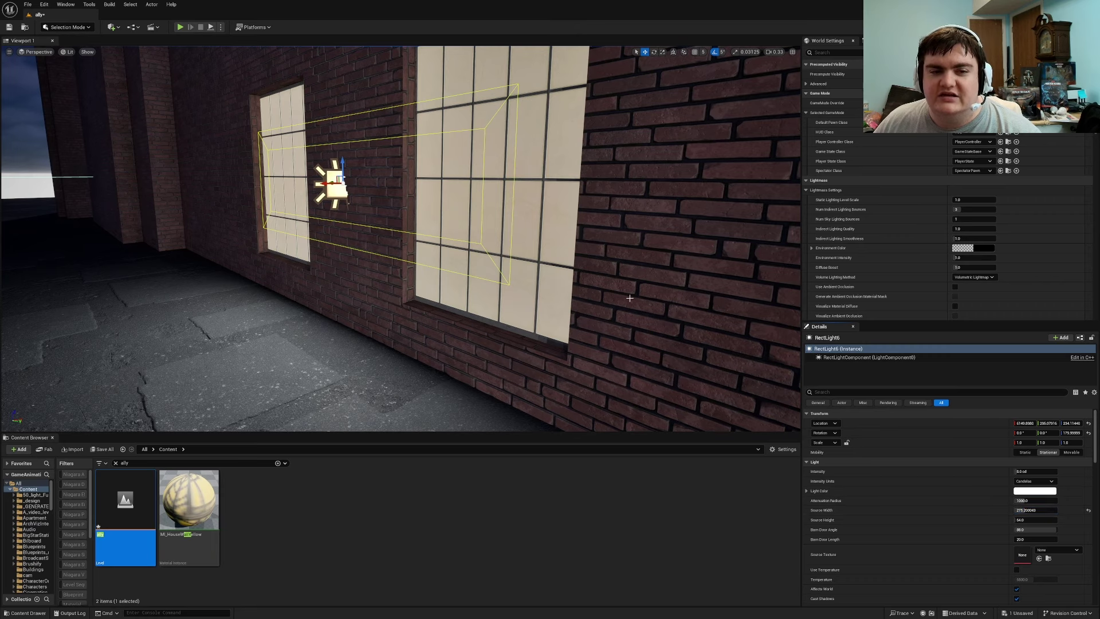
{"action": "key", "text": "s"}
{"action": "right_click_drag", "start_coordinate": [628, 297], "coordinate": [606, 293]}
{"action": "key", "text": "g"}
{"action": "key", "text": "s"}
{"action": "key", "text": "g"}
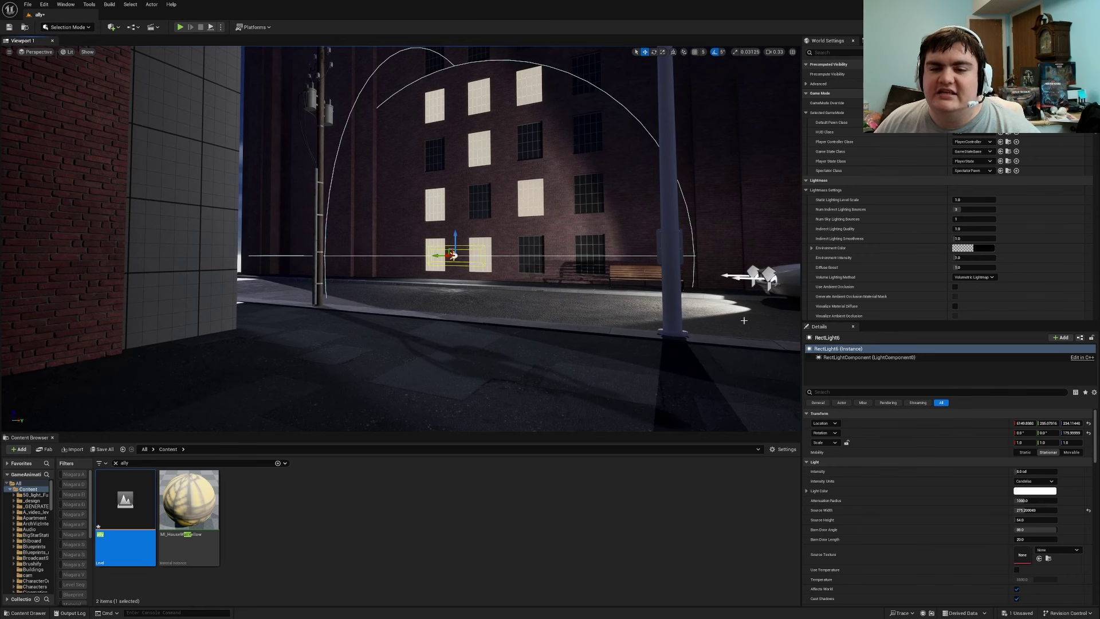
- Set the Rect Light's Light Color to a pale warm cream and deselect the light
{"action": "left_click", "coordinate": [1032, 491]}
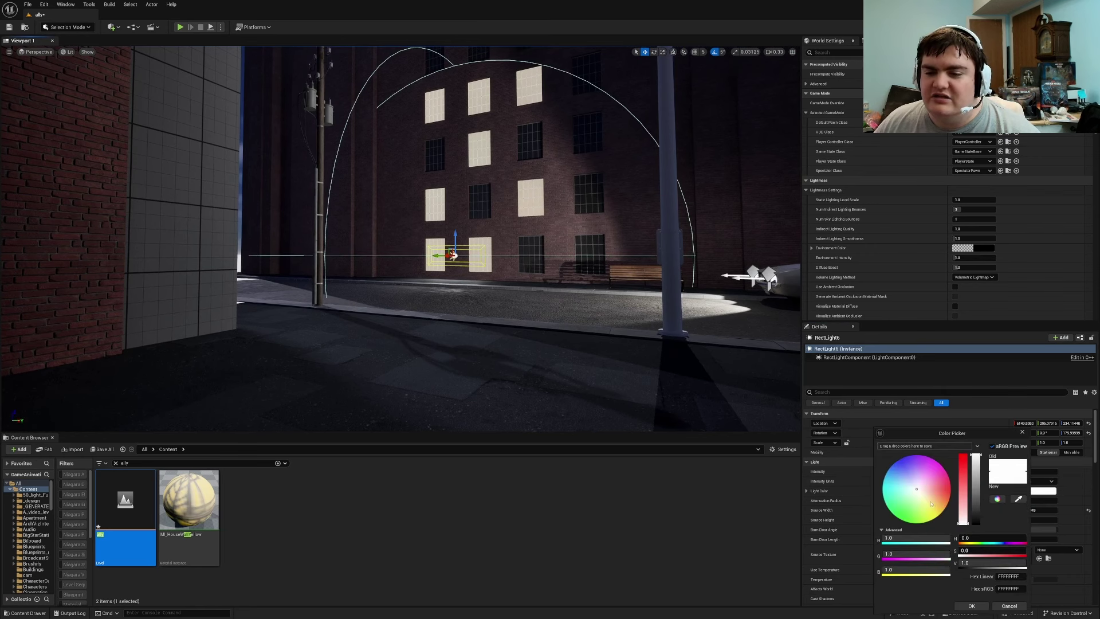
{"action": "left_click", "coordinate": [928, 500]}
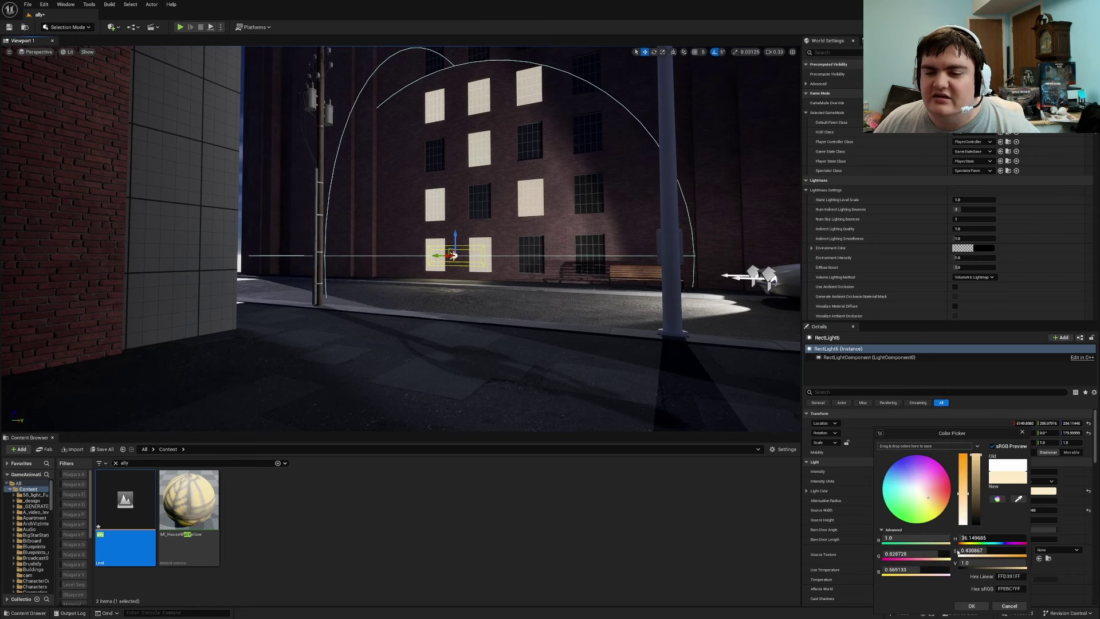
{"action": "left_click", "coordinate": [970, 605]}
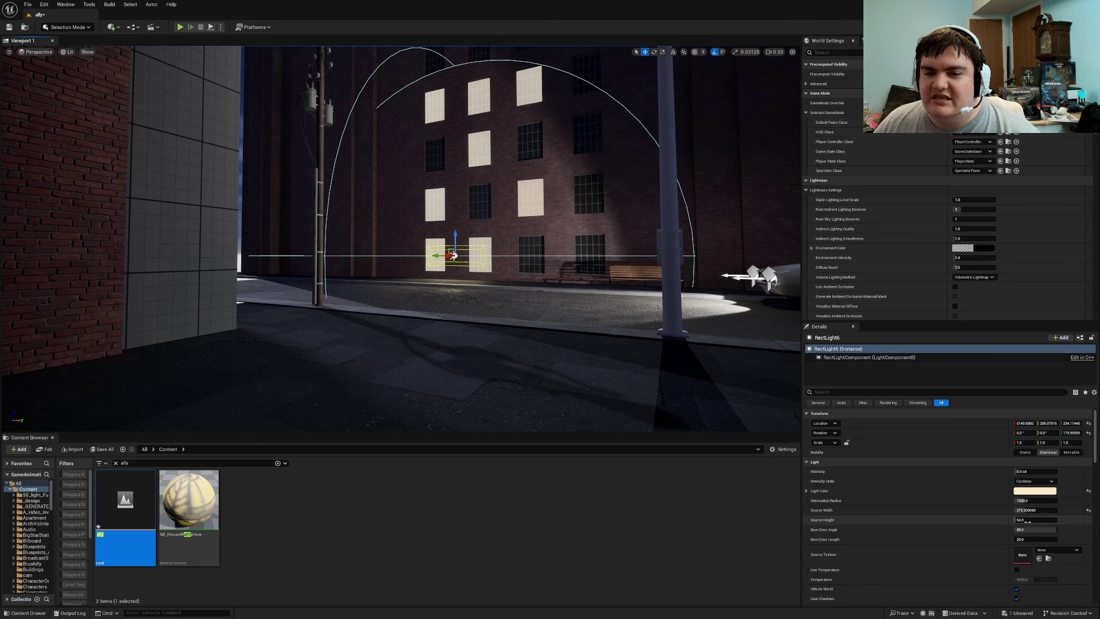
{"action": "key", "text": "Escape"}
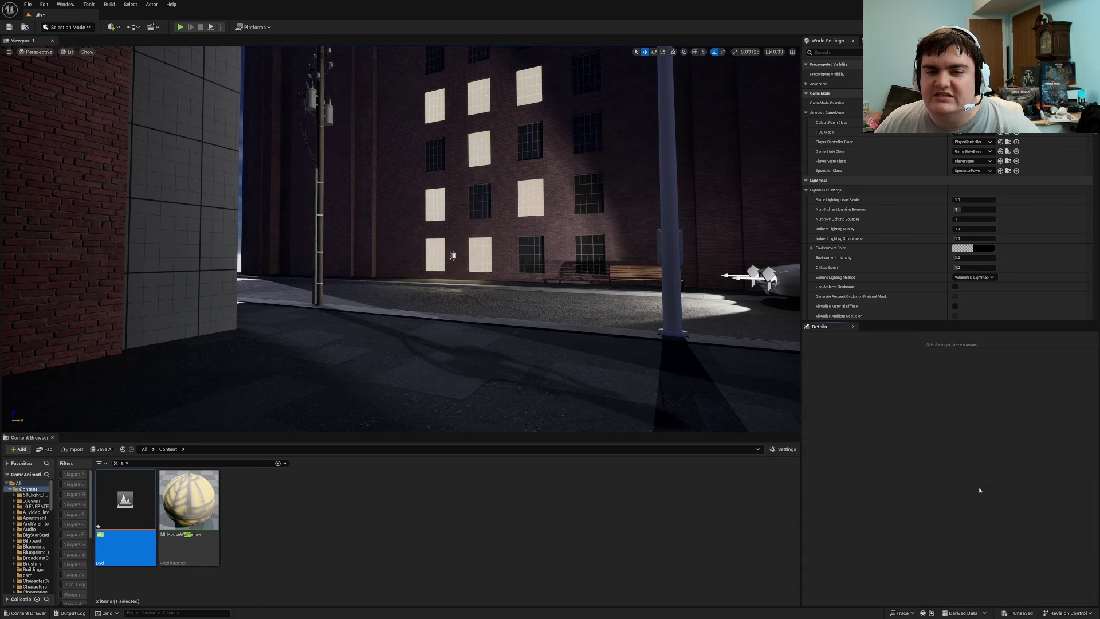
- Delete the parked car and its headlight spotlights from the street near the bench
{"action": "key", "text": "d"}
{"action": "right_click_drag", "start_coordinate": [607, 287], "coordinate": [467, 233]}
{"action": "key", "text": "w"}
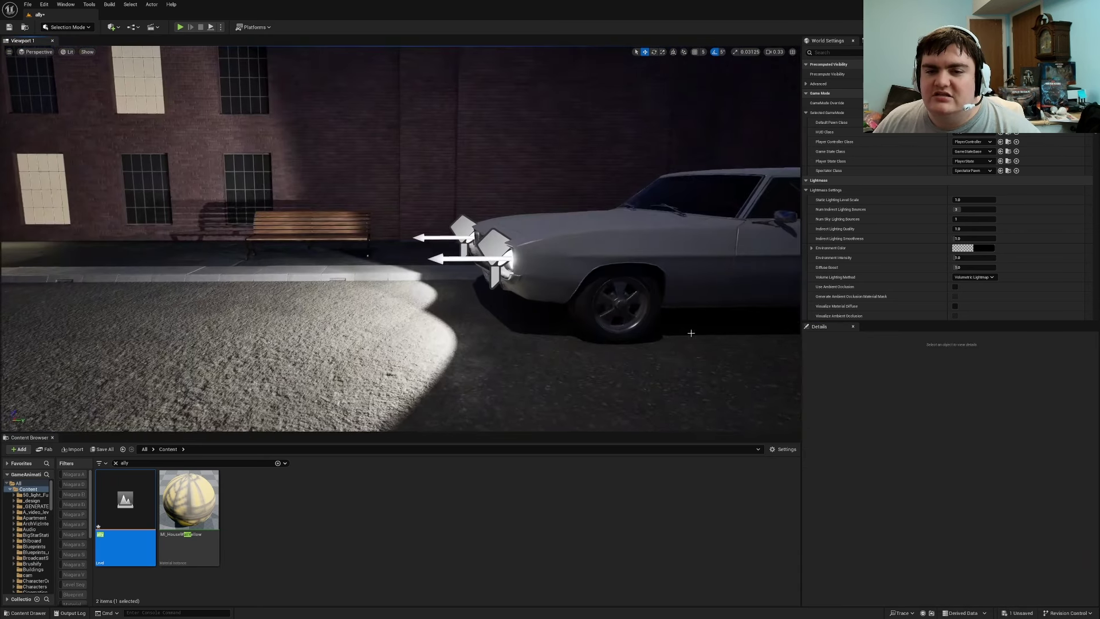
{"action": "left_click", "coordinate": [468, 234]}
{"action": "key", "text": "Delete"}
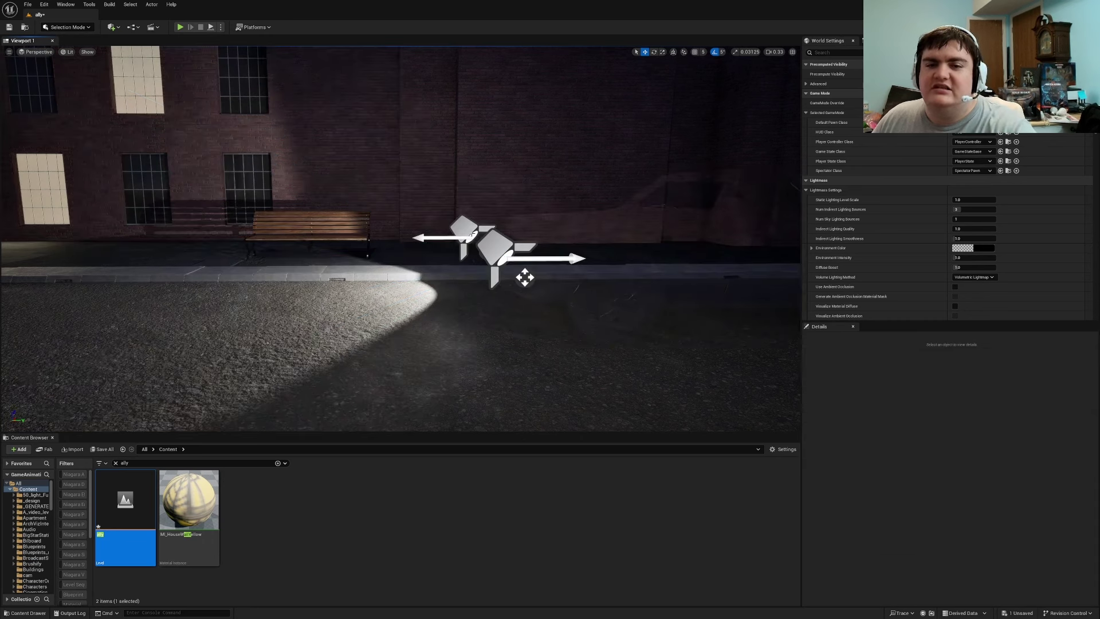
{"action": "left_click", "coordinate": [525, 278]}
{"action": "key", "text": "Delete"}
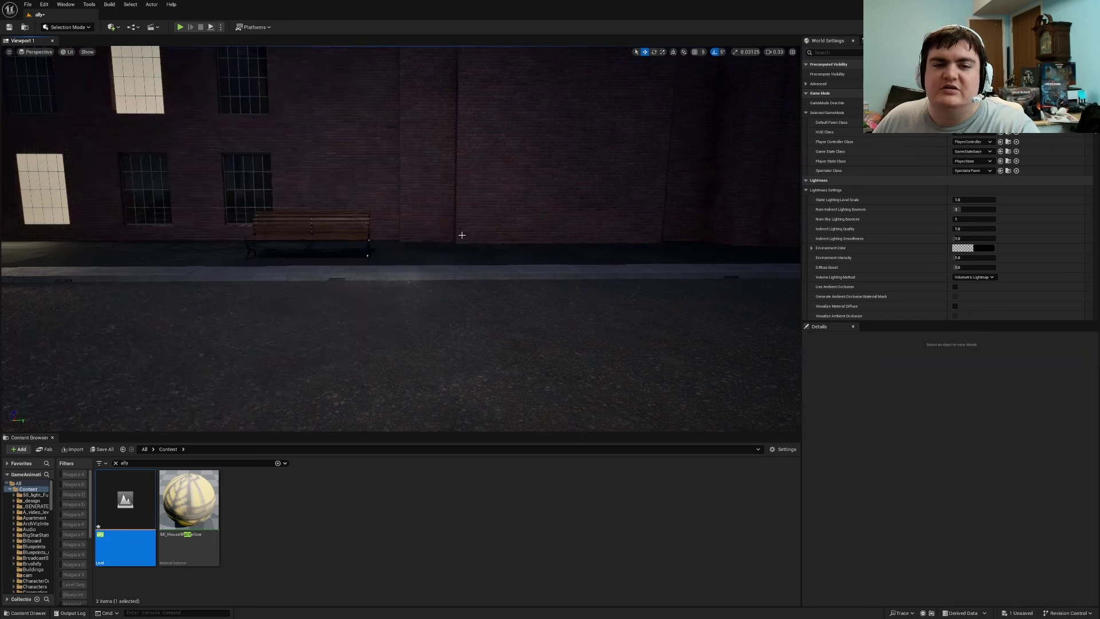
- Play the level and walk along the brick building to examine the Rect Light's glow below the lit ground-floor windows
{"action": "right_click_drag", "start_coordinate": [367, 256], "coordinate": [223, 41]}
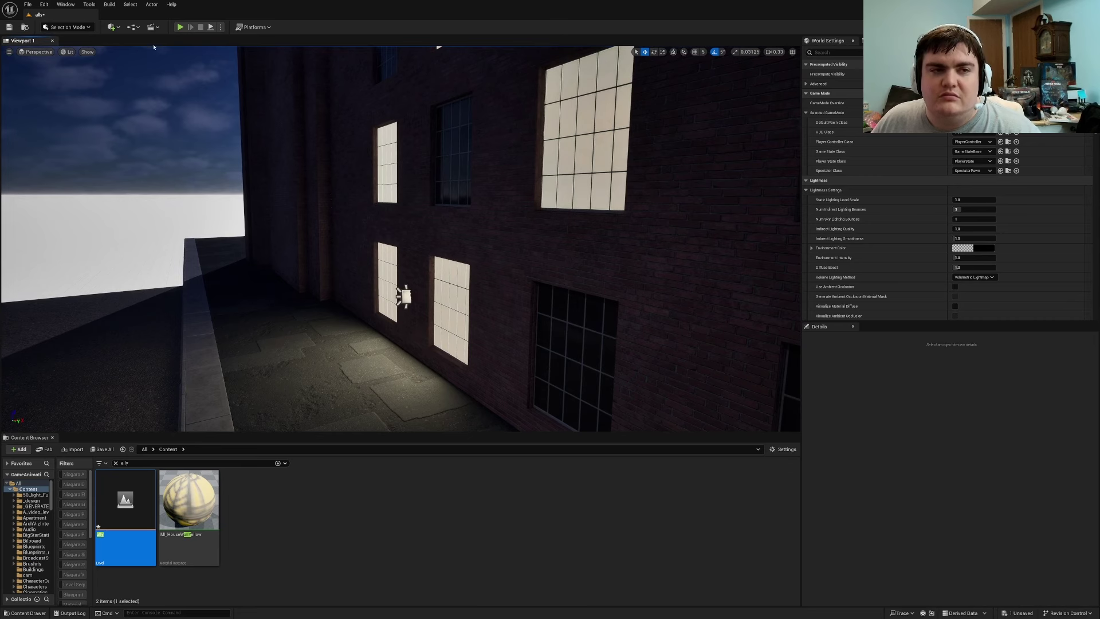
{"action": "left_click", "coordinate": [180, 27]}
{"action": "key", "text": "w"}
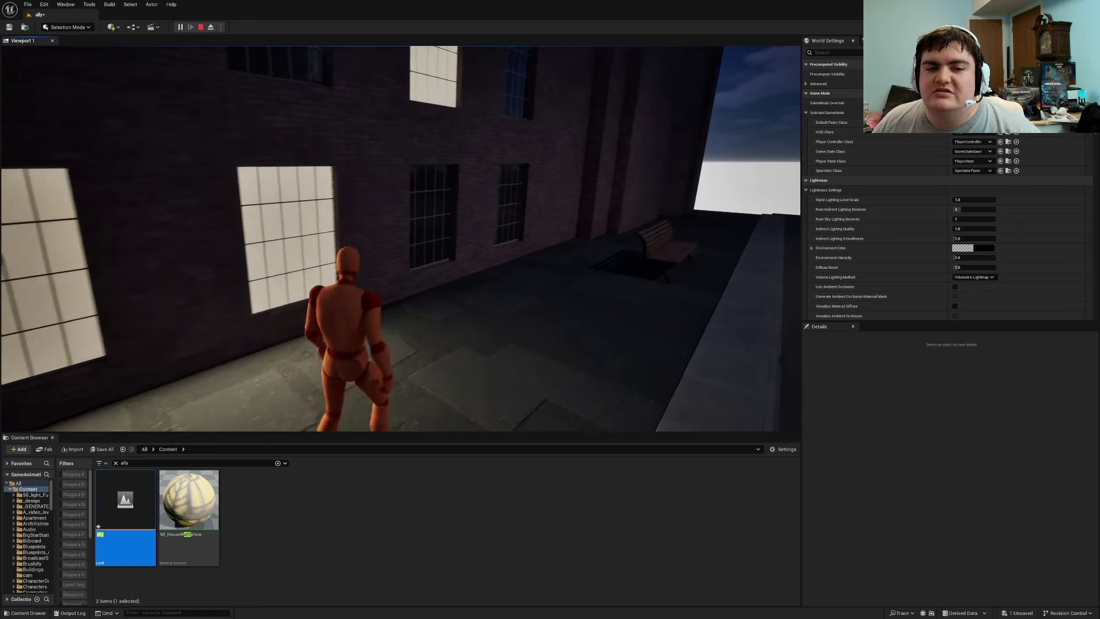
{"action": "key", "text": "w"}
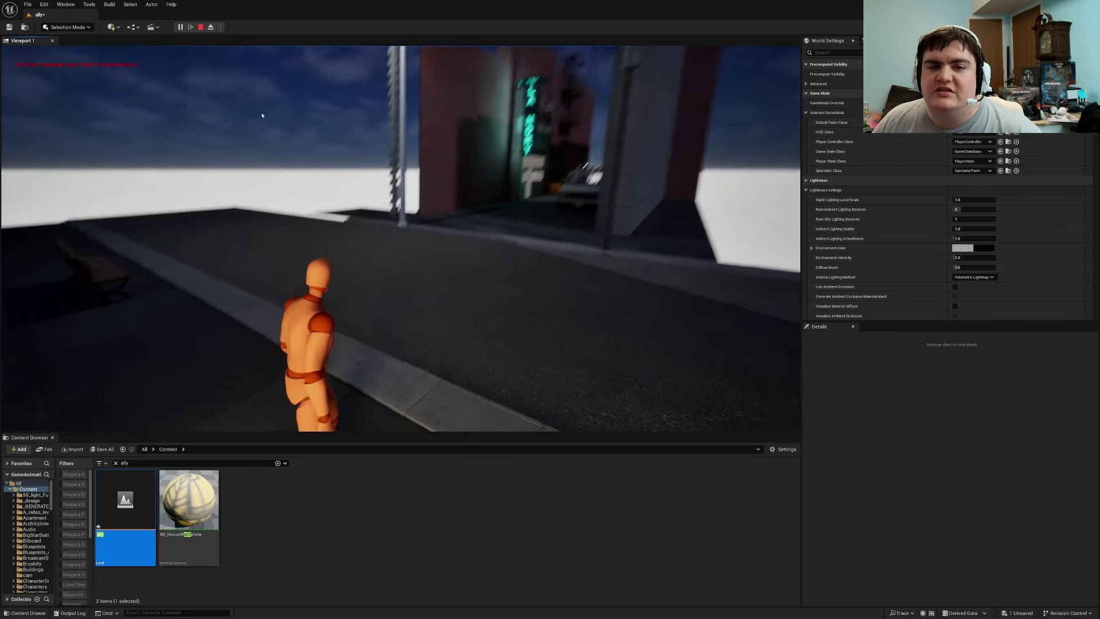
{"action": "key", "text": "Escape"}
- Delete the two Rect Lights in front of the laundry shopfront's upper and lower windows
{"action": "key", "text": "w"}
{"action": "right_click_drag", "start_coordinate": [262, 115], "coordinate": [423, 209]}
{"action": "left_click", "coordinate": [461, 227]}
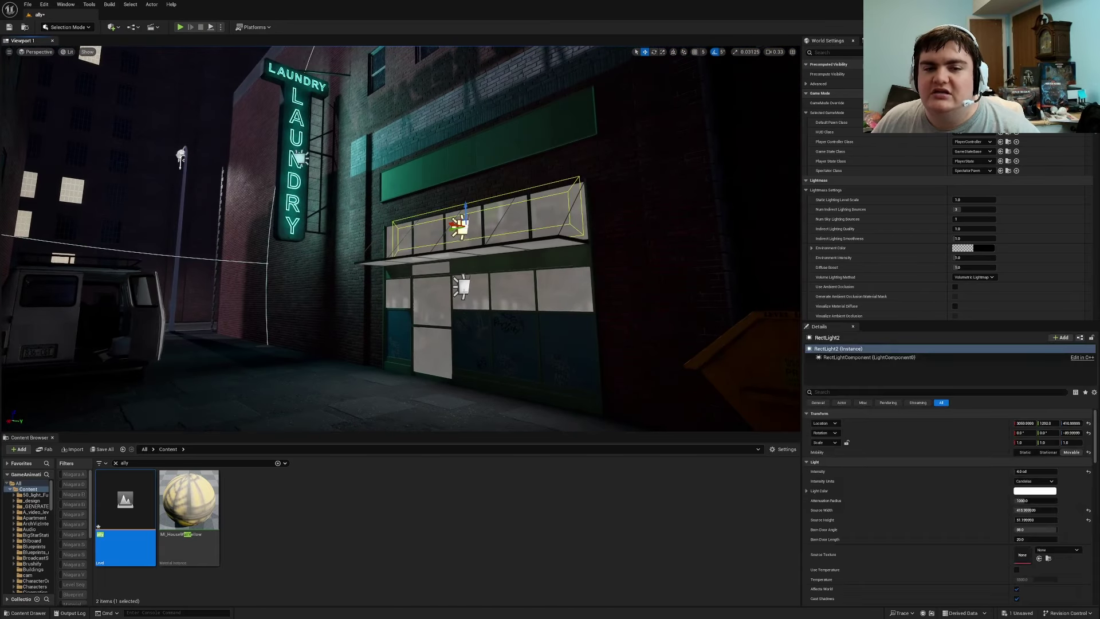
{"action": "left_click", "coordinate": [464, 288], "text": "ctrl"}
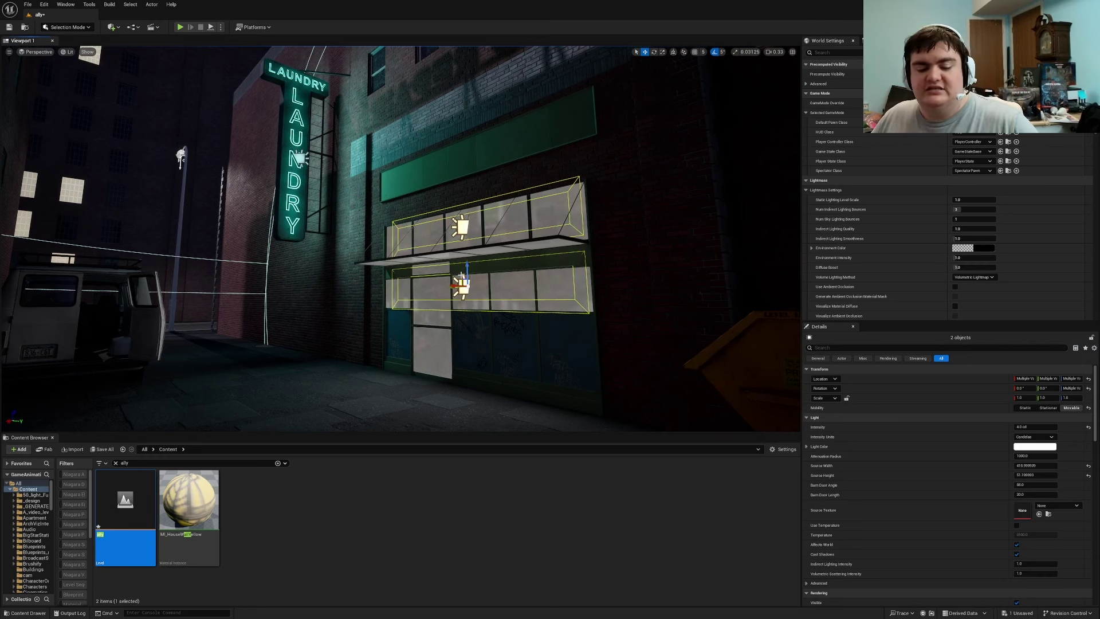
{"action": "key", "text": "Delete"}
- Reset the Emissive Color of the shopfront's MI_Doors_03_Green material to its black default
{"action": "left_click", "coordinate": [484, 291]}
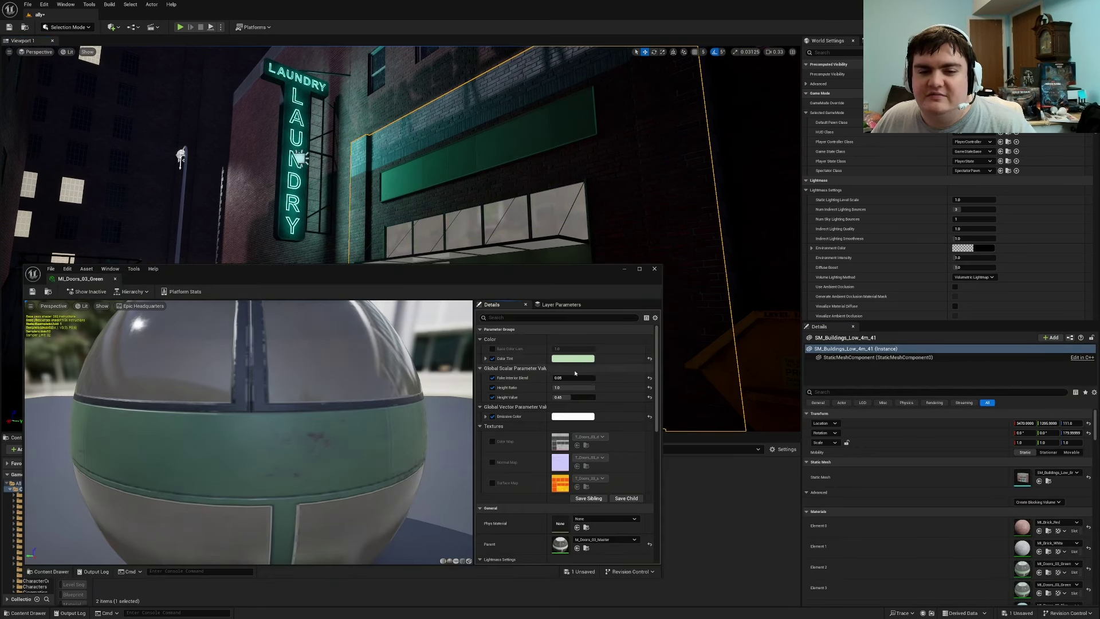
{"action": "left_click", "coordinate": [649, 416]}
{"action": "left_click", "coordinate": [625, 269]}
- Find the DirectionalLight and raise its Light Color to full-brightness white to light the alley as daytime
{"action": "key", "text": "s"}
{"action": "right_click_drag", "start_coordinate": [610, 275], "coordinate": [561, 285]}
{"action": "key", "text": "g"}
{"action": "key", "text": "s"}
{"action": "key", "text": "s"}
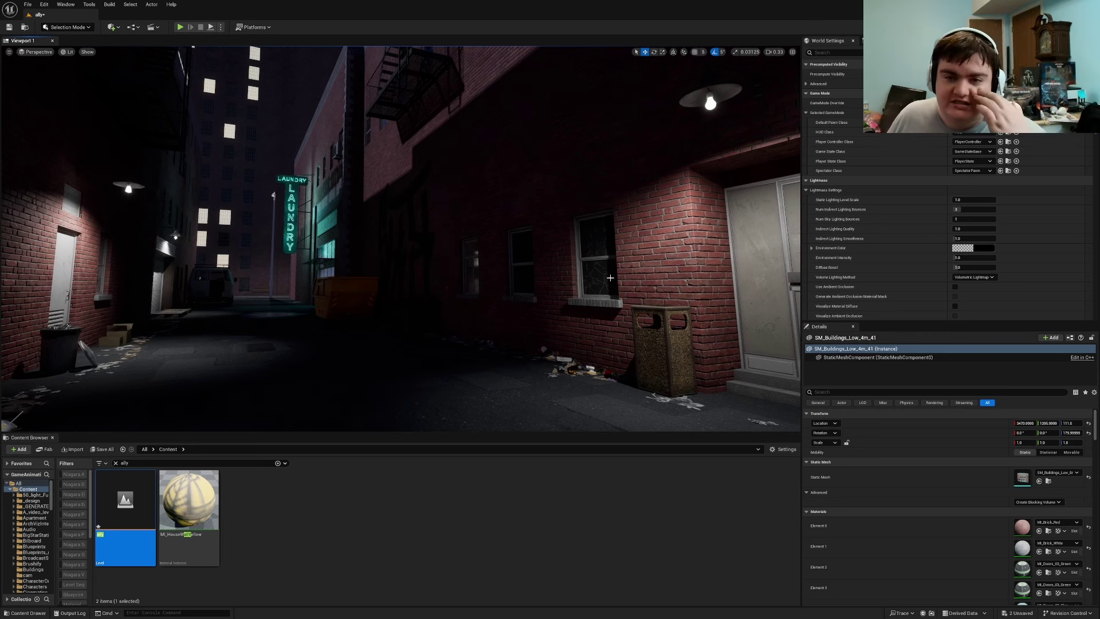
{"action": "right_click_drag", "start_coordinate": [612, 269], "coordinate": [613, 269]}
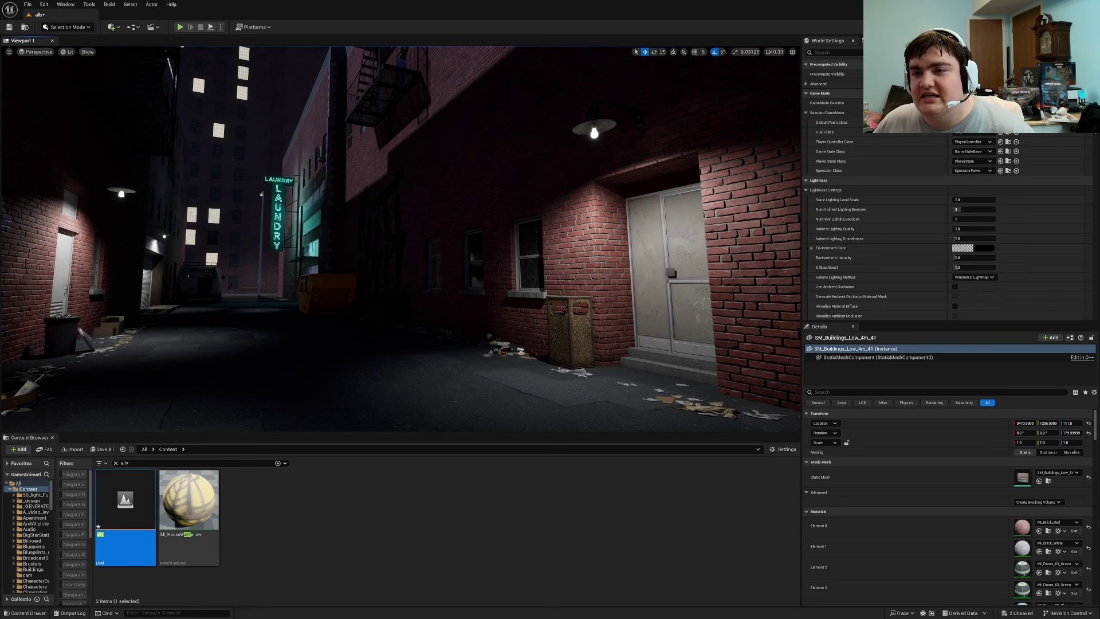
{"action": "left_click", "coordinate": [886, 40]}
{"action": "type", "text": "dire"}
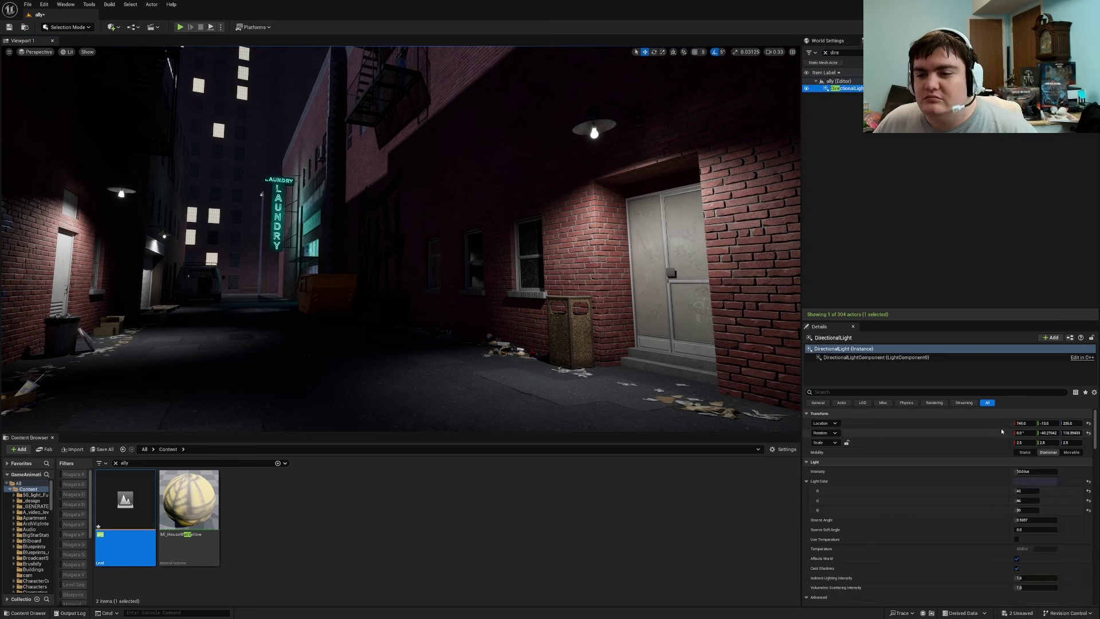
{"action": "left_click", "coordinate": [1031, 481]}
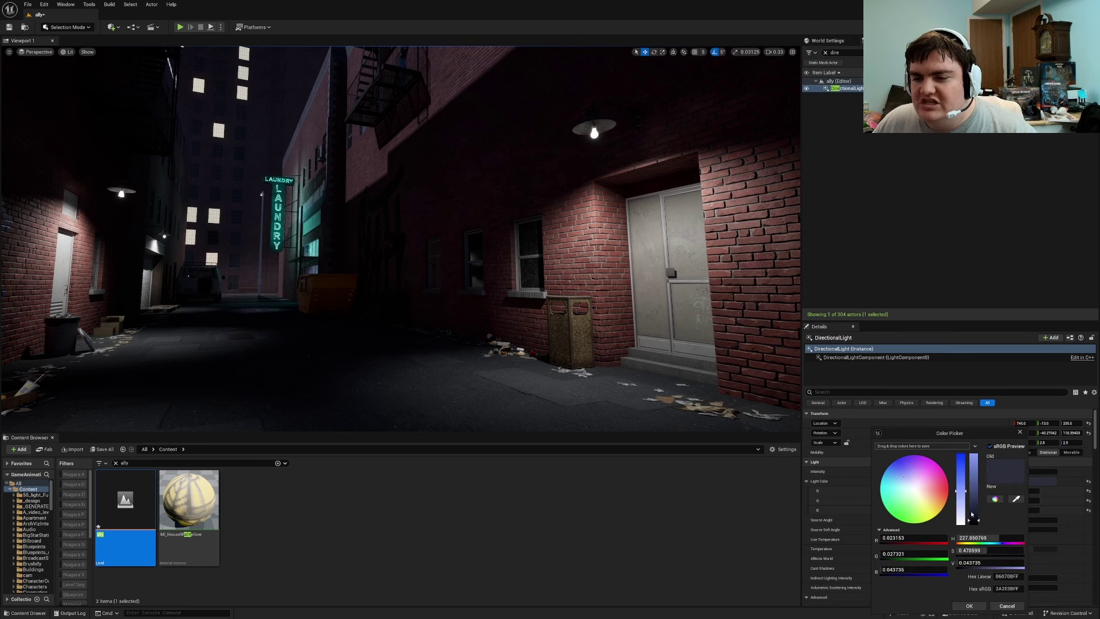
{"action": "left_click_drag", "start_coordinate": [977, 493], "coordinate": [974, 456]}
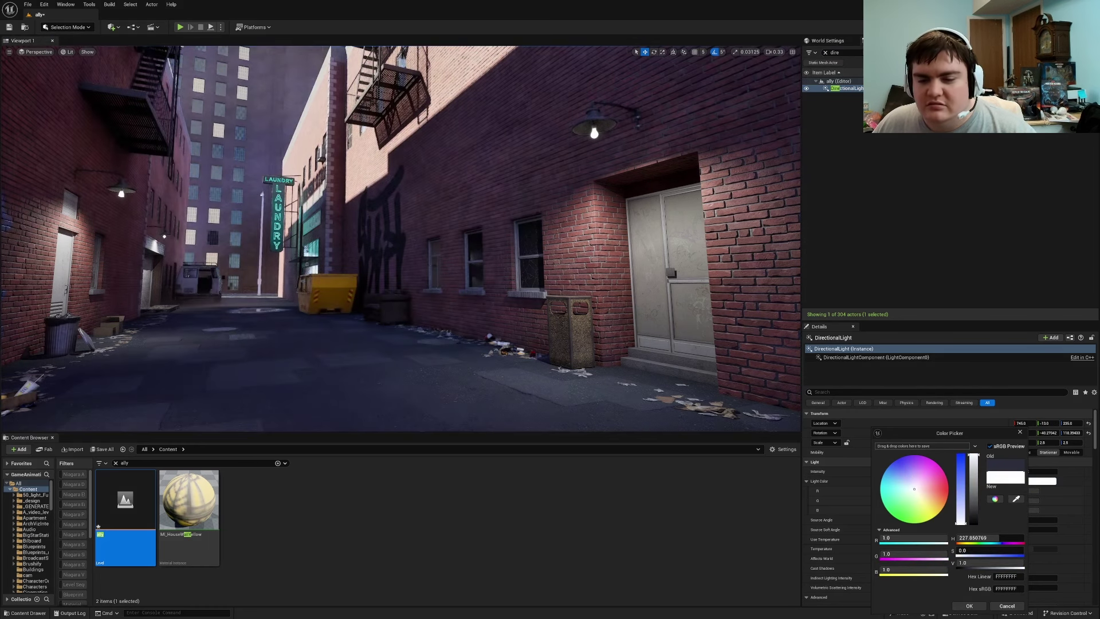
{"action": "left_click", "coordinate": [968, 606]}
- Delete the three spotlights under the alley's wall lamps
{"action": "right_click_drag", "start_coordinate": [575, 275], "coordinate": [545, 286]}
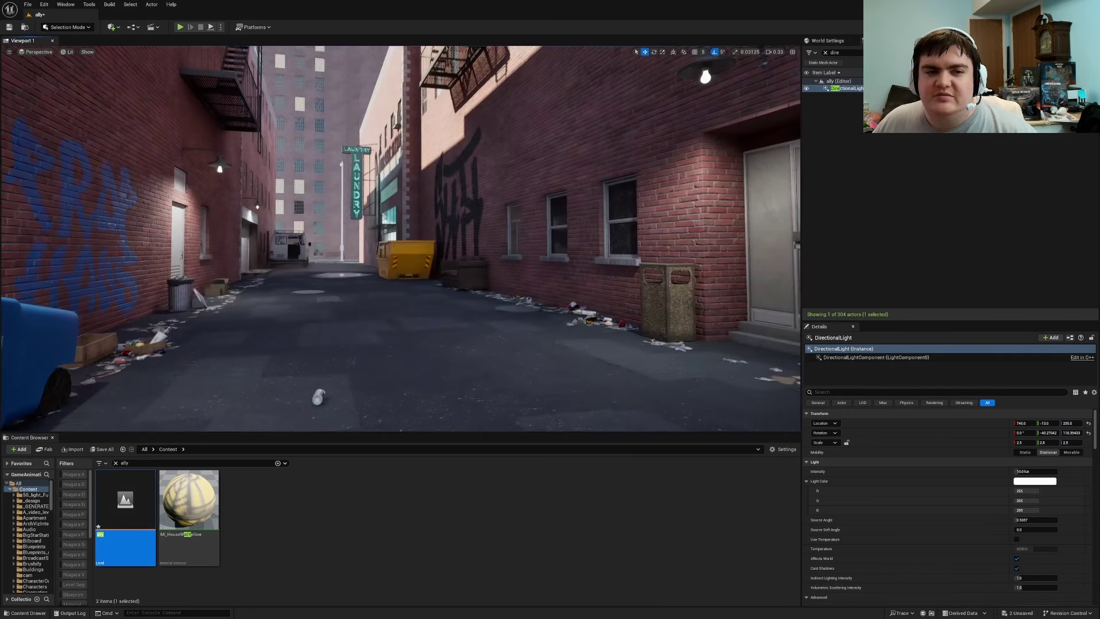
{"action": "key", "text": "g"}
{"action": "left_click", "coordinate": [687, 80]}
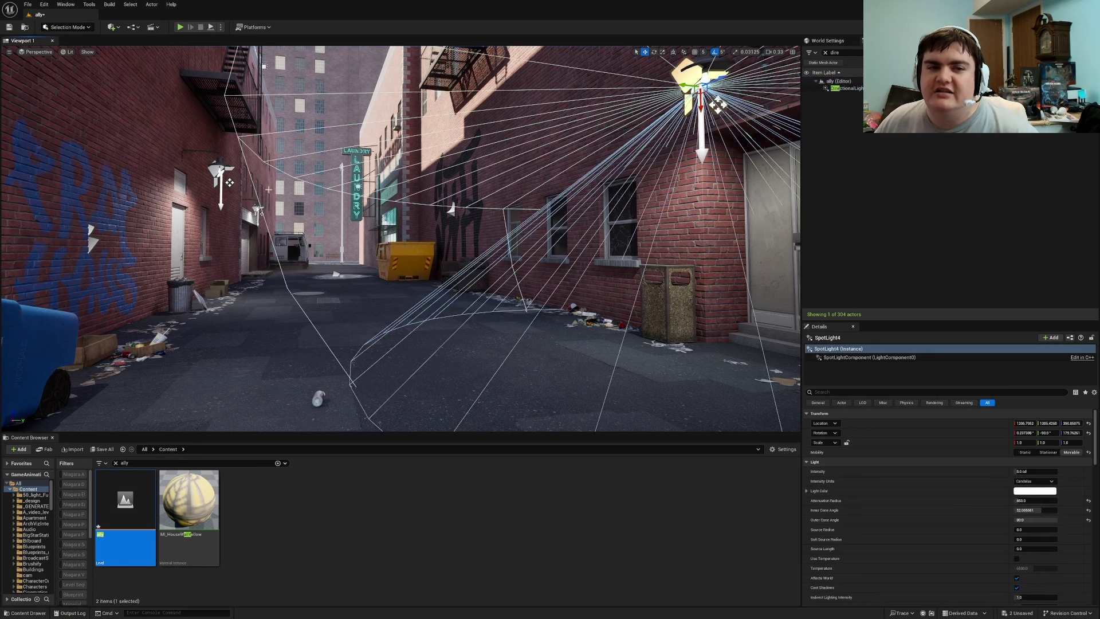
{"action": "left_click", "coordinate": [228, 181], "text": "ctrl"}
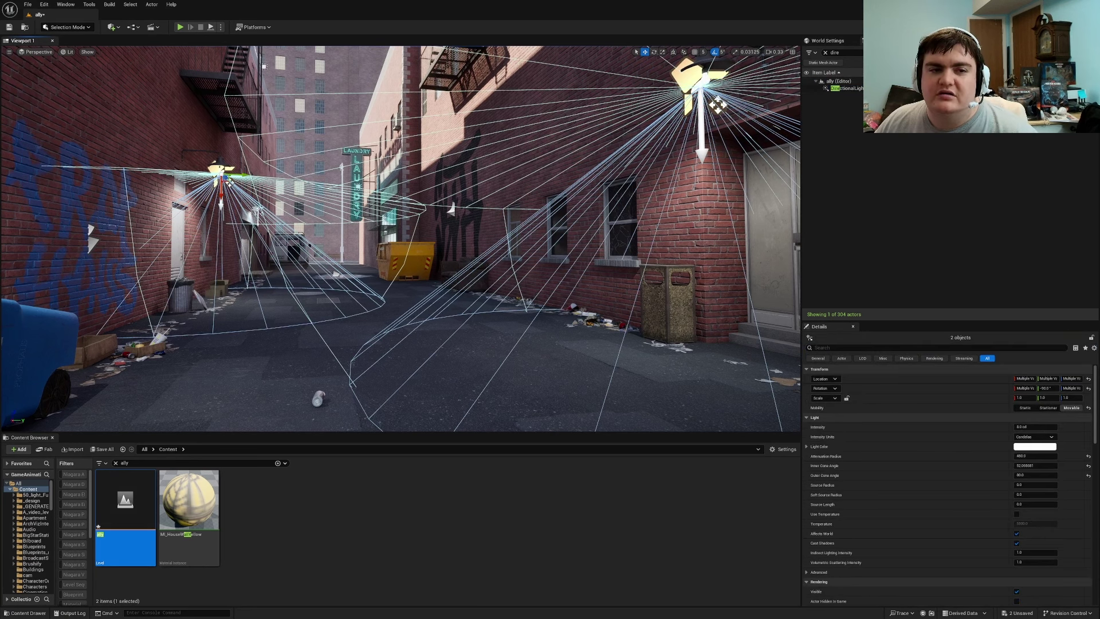
{"action": "left_click", "coordinate": [256, 212], "text": "ctrl"}
{"action": "key", "text": "Delete"}
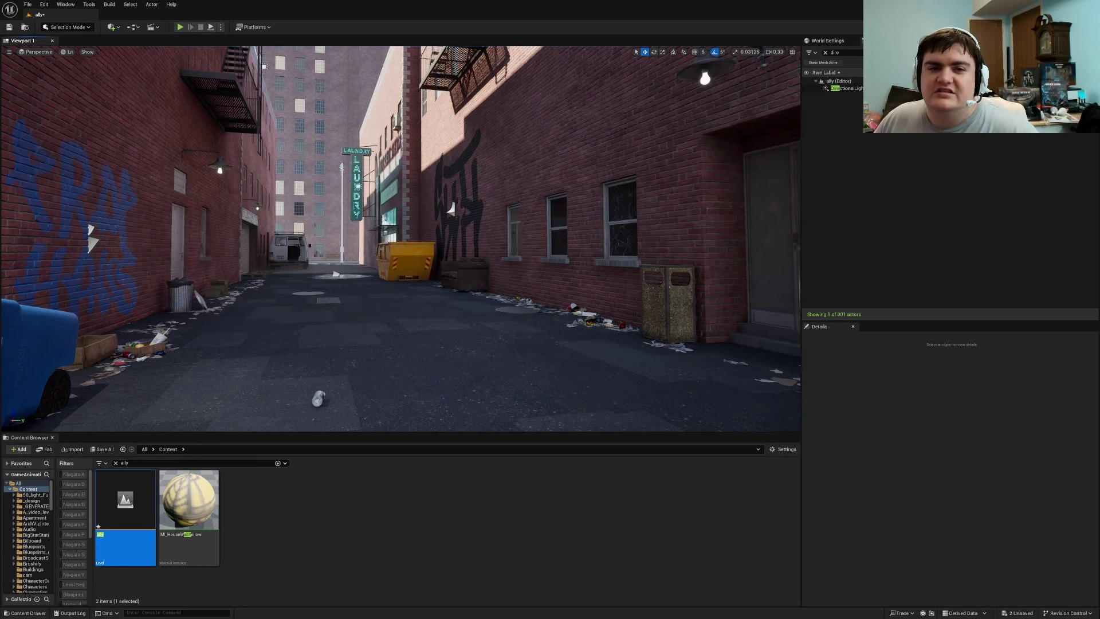
- Replace the alley wall lamp's glowing bulb material with a non-glowing one from the Material_Instances folder
{"action": "left_click", "coordinate": [699, 63]}
{"action": "left_click", "coordinate": [1038, 532]}
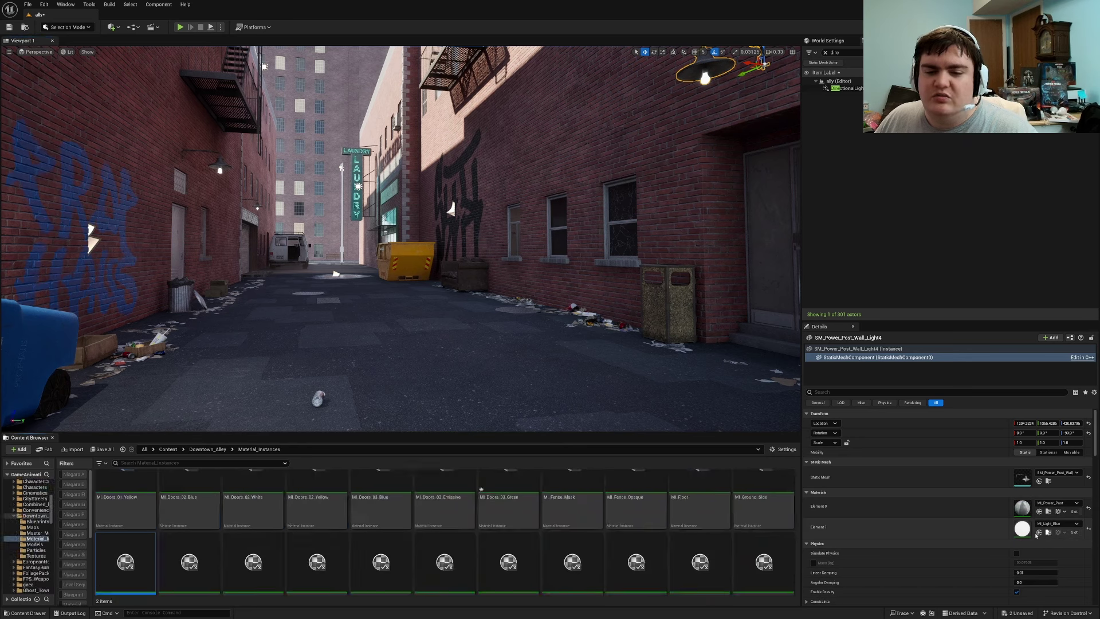
{"action": "left_click_drag", "start_coordinate": [408, 538], "coordinate": [1039, 538]}
- Play the level and walk through the alley to the laundry shopfront to examine the daytime lighting
{"action": "key", "text": "alt+p"}
{"action": "key", "text": "w"}
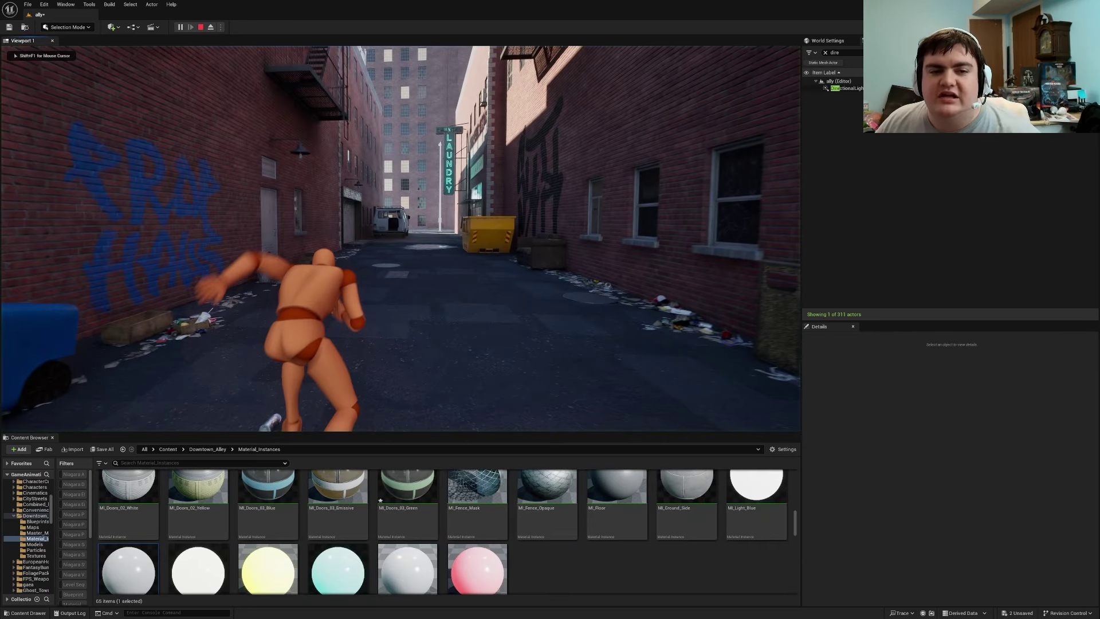
{"action": "key", "text": "a"}
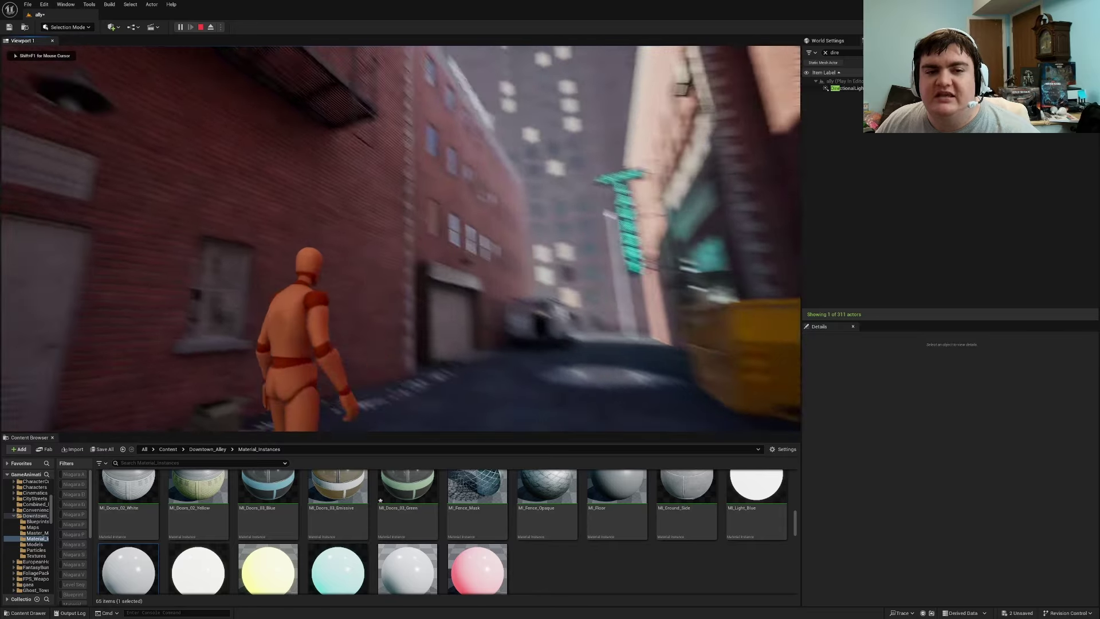
{"action": "key", "text": "w"}
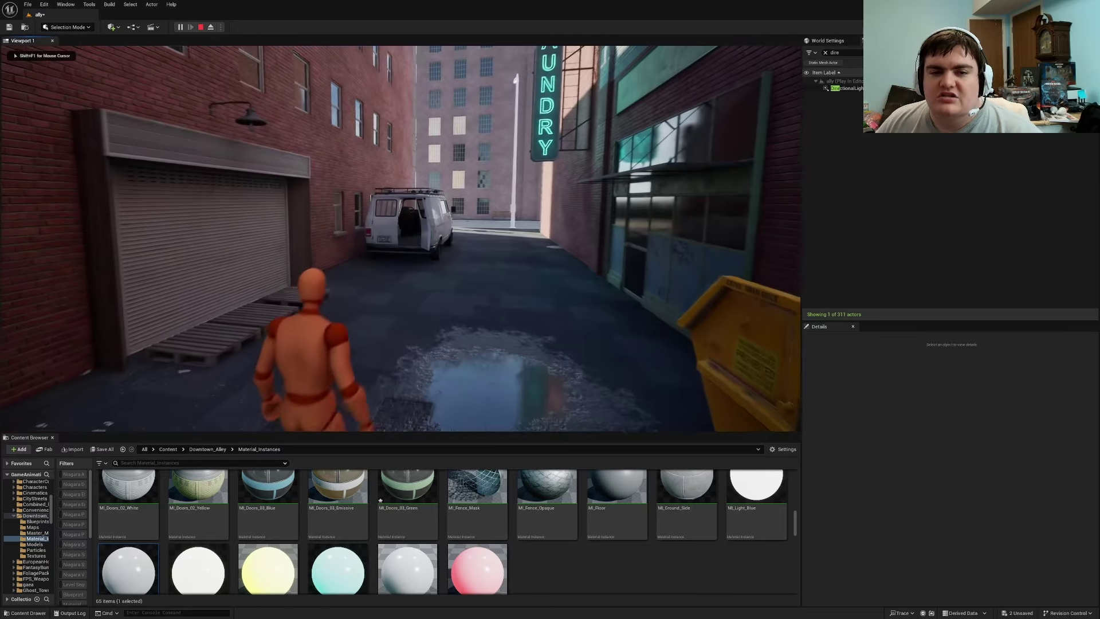
{"action": "key", "text": "w"}
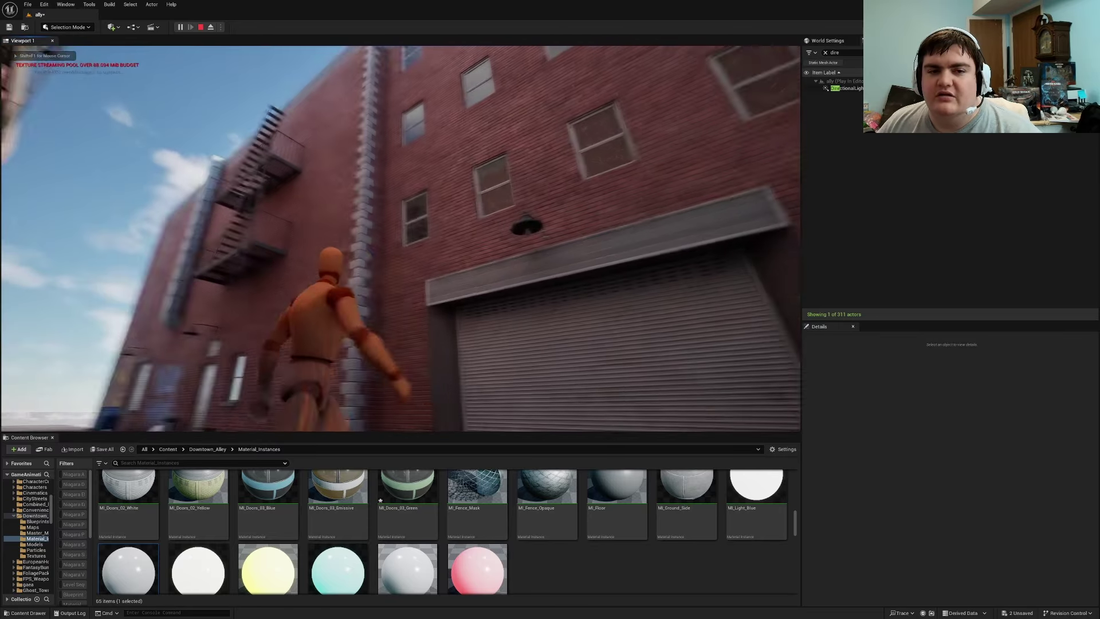
{"action": "key", "text": "w"}
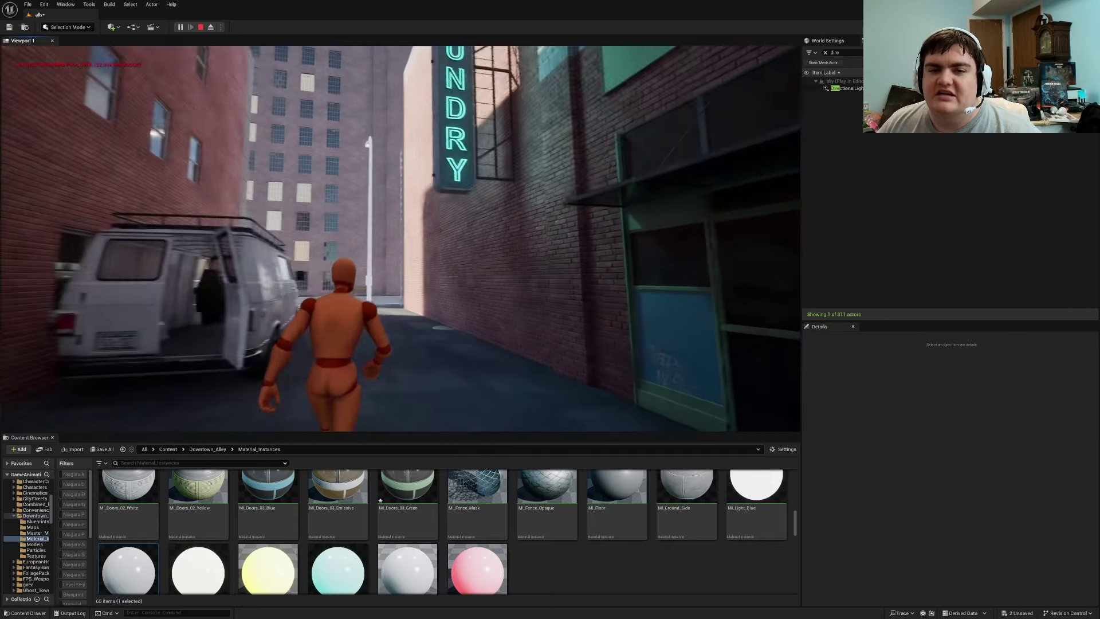
{"action": "key", "text": "w"}
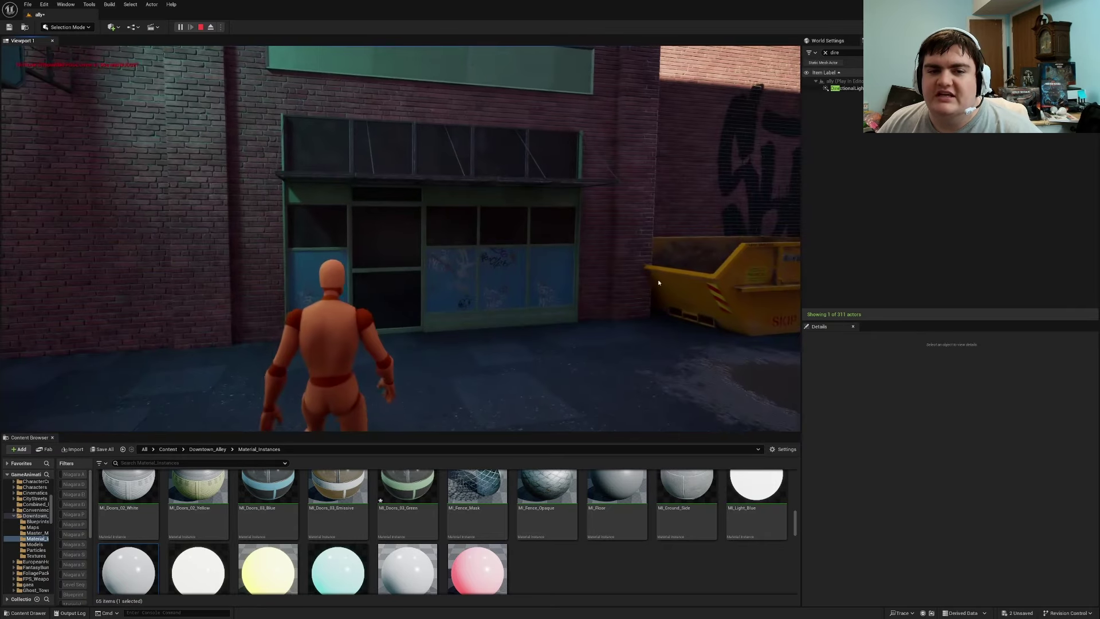
{"action": "key", "text": "Escape"}
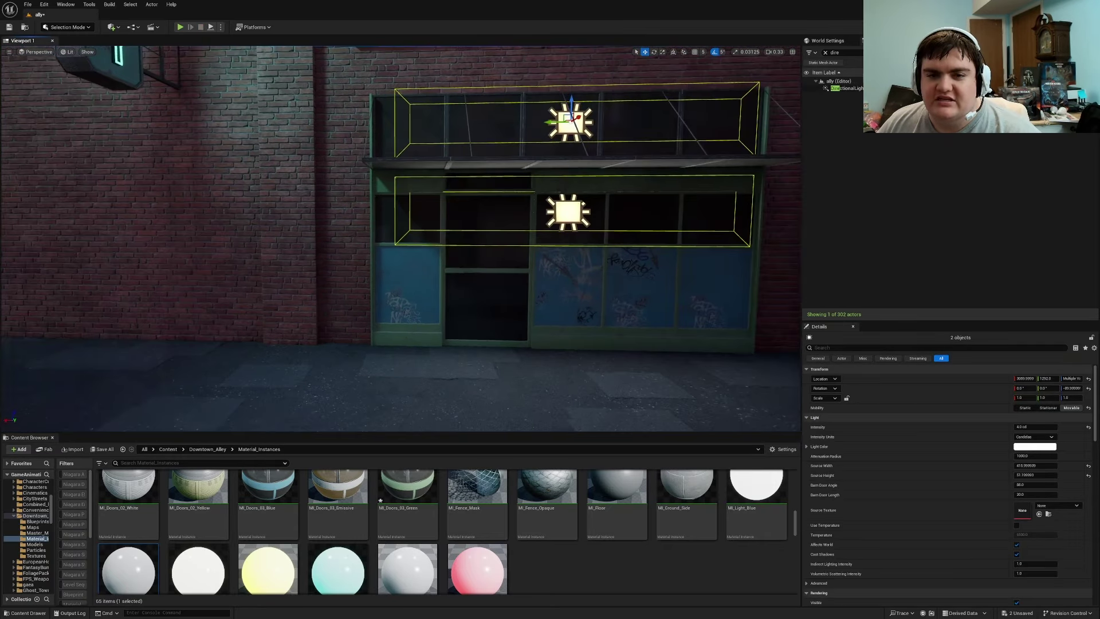
- Set the Emissive Color of the shopfront's MI_Doors_03_Green material to white
{"action": "left_click", "coordinate": [573, 286]}
{"action": "double_click", "coordinate": [1022, 567]}
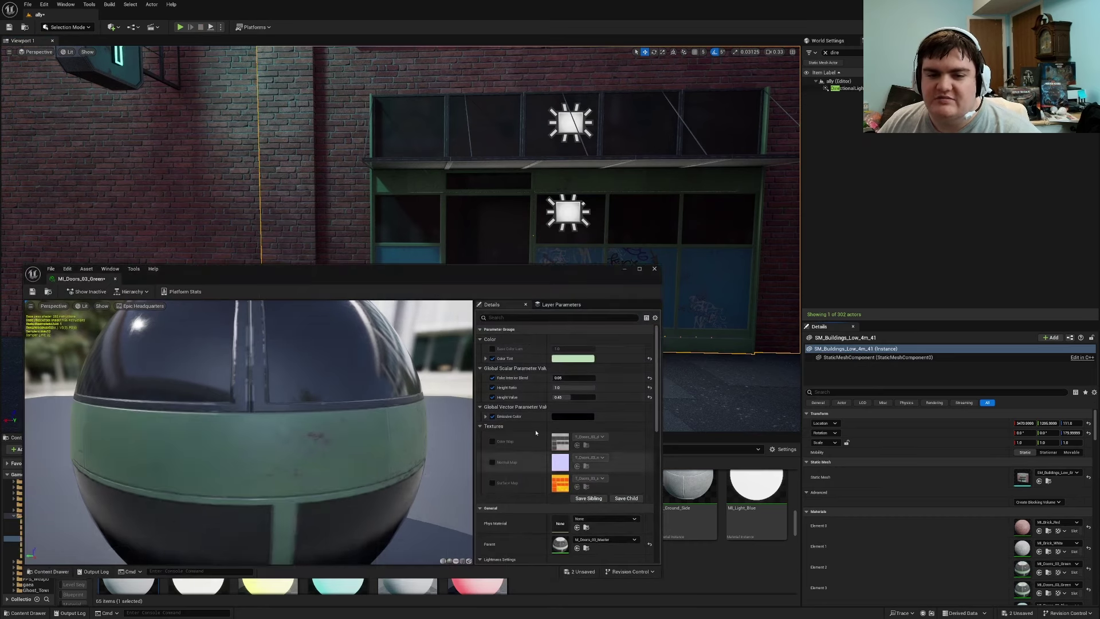
{"action": "left_click", "coordinate": [573, 416]}
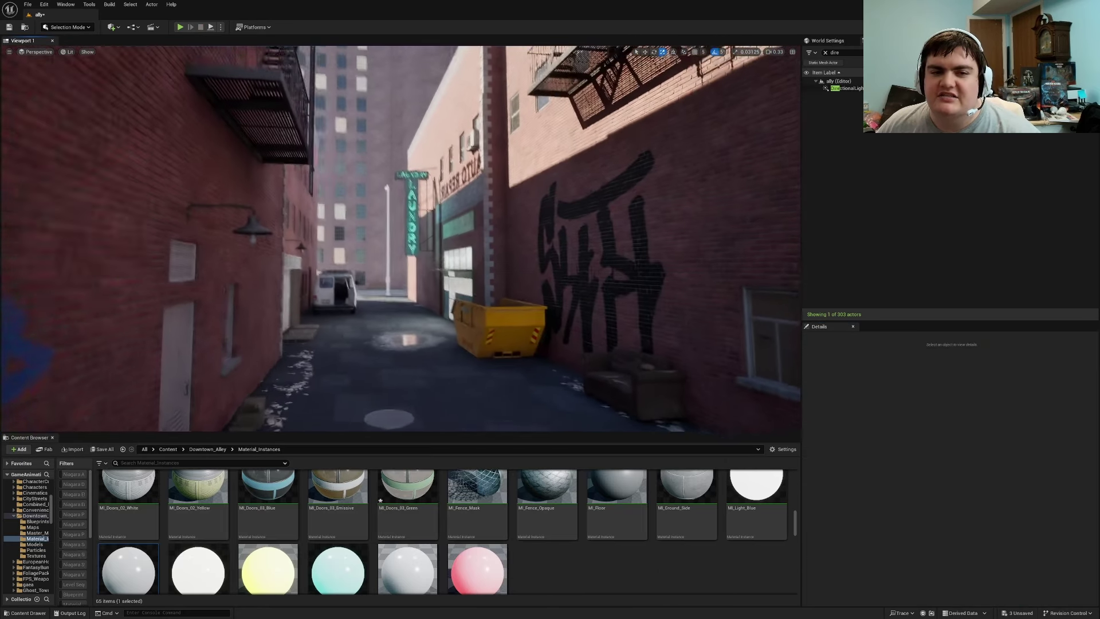
- Set the Local Exposure Shadow Contrast of the PostProcessVolume to about 0.85
{"action": "left_click", "coordinate": [825, 53]}
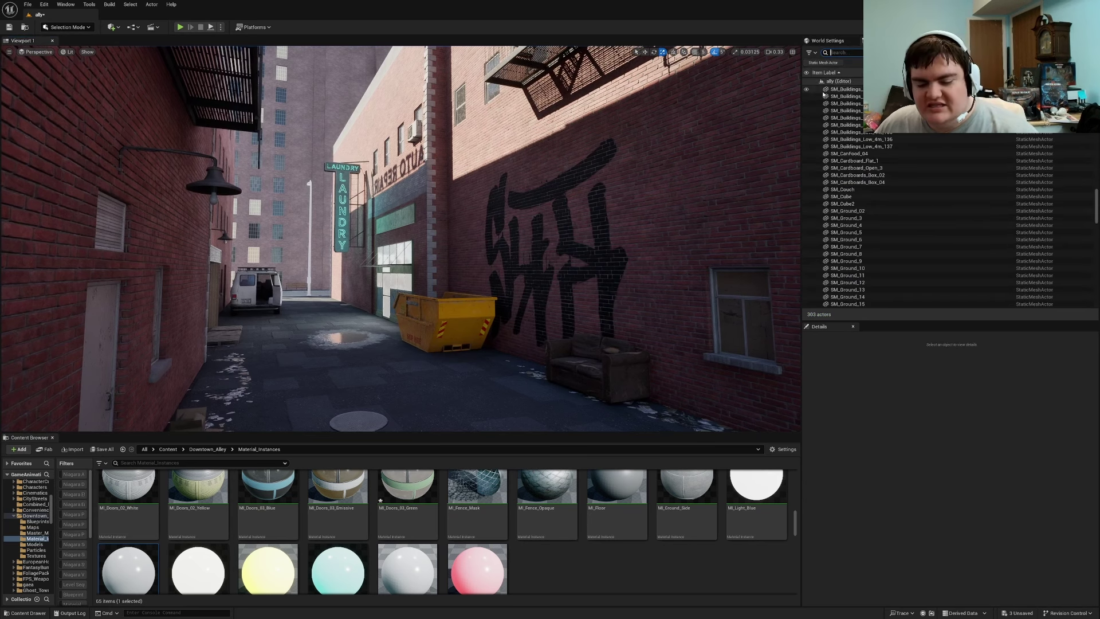
{"action": "type", "text": "pos"}
{"action": "left_click", "coordinate": [845, 88]}
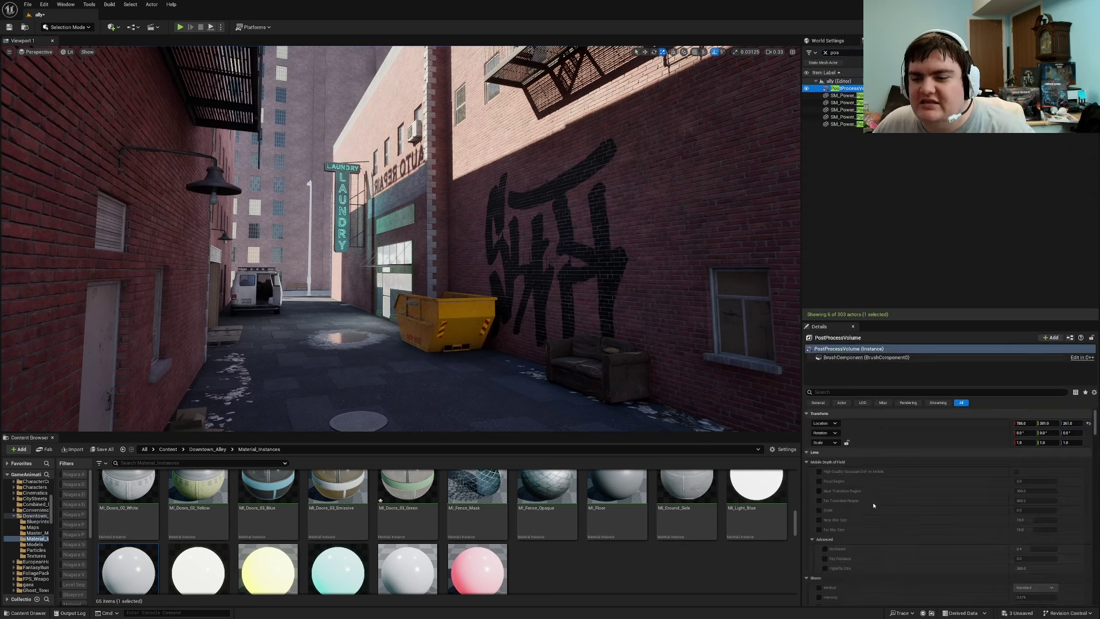
{"action": "scroll", "coordinate": [909, 518], "scroll_direction": "down", "scroll_amount": 10}
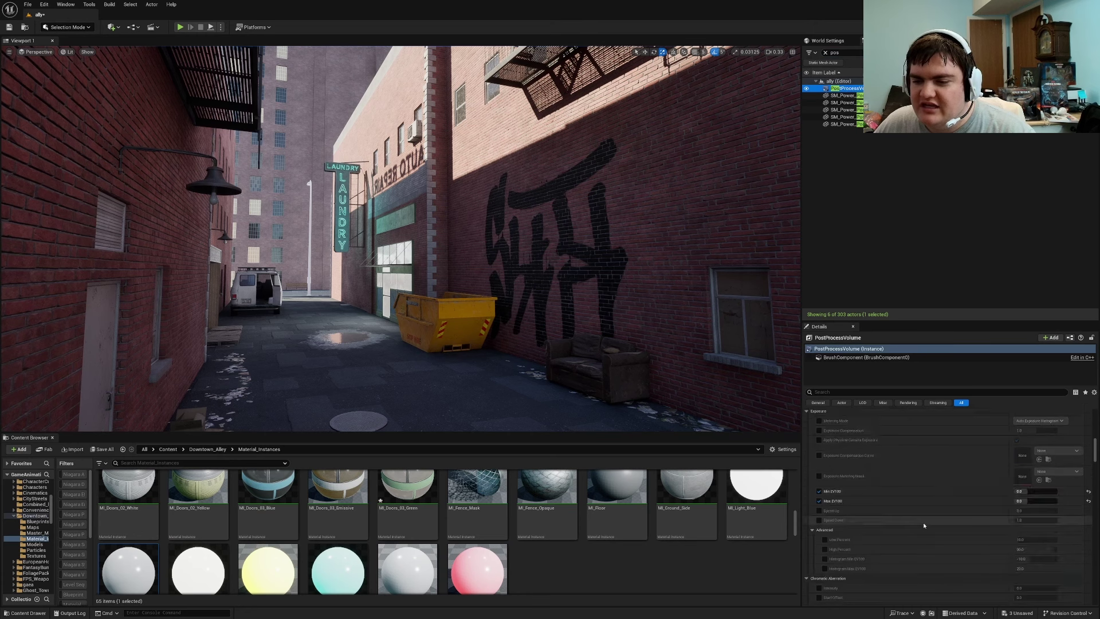
{"action": "scroll", "coordinate": [927, 521], "scroll_direction": "down", "scroll_amount": 10}
{"action": "mouse_move", "coordinate": [1034, 470]}
{"action": "left_mouse_down"}
{"action": "mouse_move", "coordinate": [1013, 471]}
{"action": "mouse_move", "coordinate": [1040, 469]}
{"action": "left_mouse_up"}
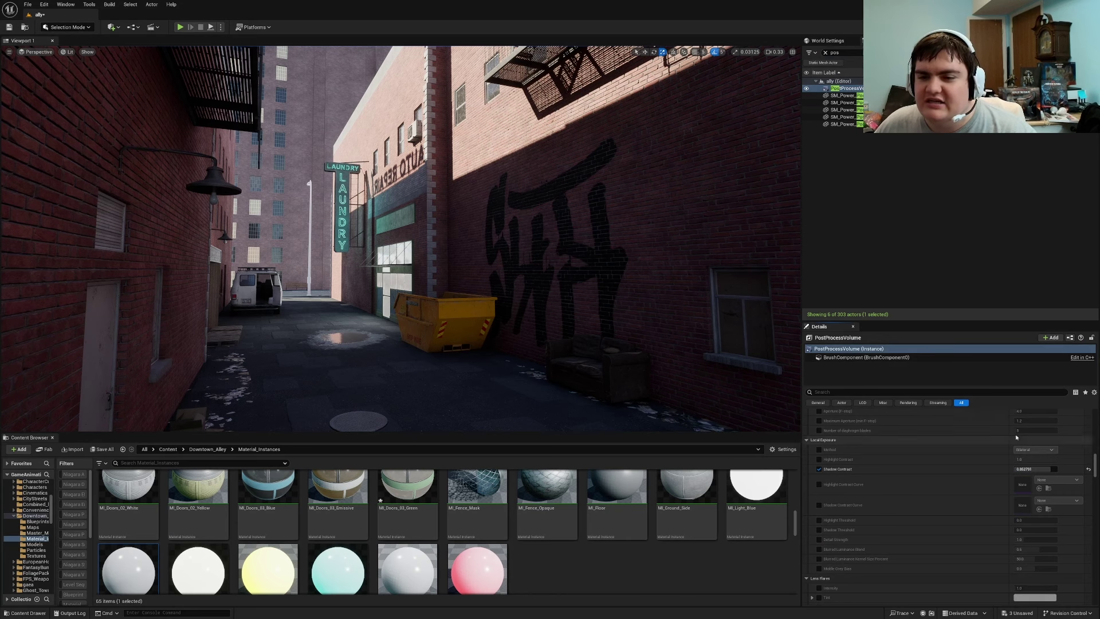
- Rotate the DirectionalLight so sunlight falls on the yellow dumpster and the graffiti wall beside the laundry
{"action": "type", "text": "di"}
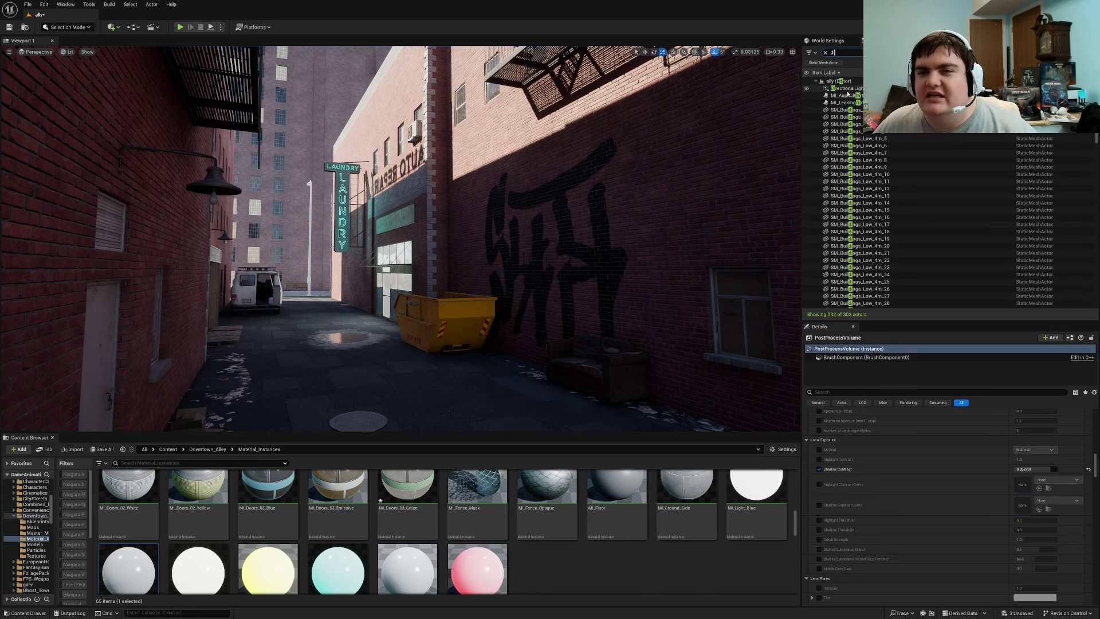
{"action": "left_click", "coordinate": [846, 89]}
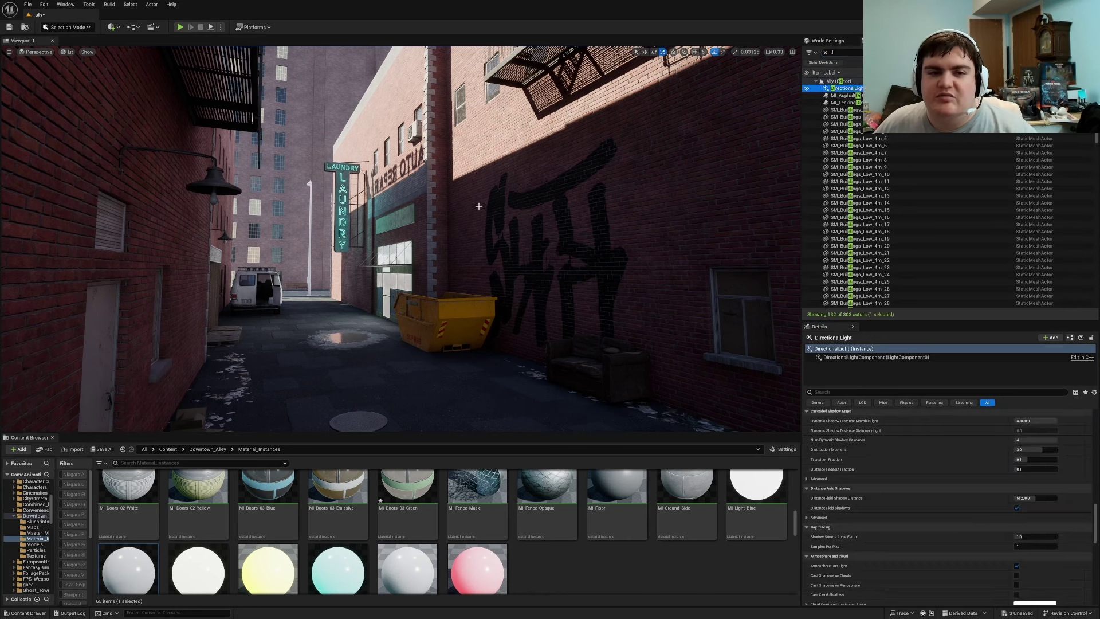
{"action": "right_click_drag", "start_coordinate": [425, 149], "coordinate": [425, 106]}
{"action": "right_click_drag", "start_coordinate": [401, 238], "coordinate": [459, 263]}
{"action": "right_click_drag", "start_coordinate": [479, 206], "coordinate": [267, 212]}
{"action": "key", "text": "w"}
{"action": "key", "text": "ctrl+l"}
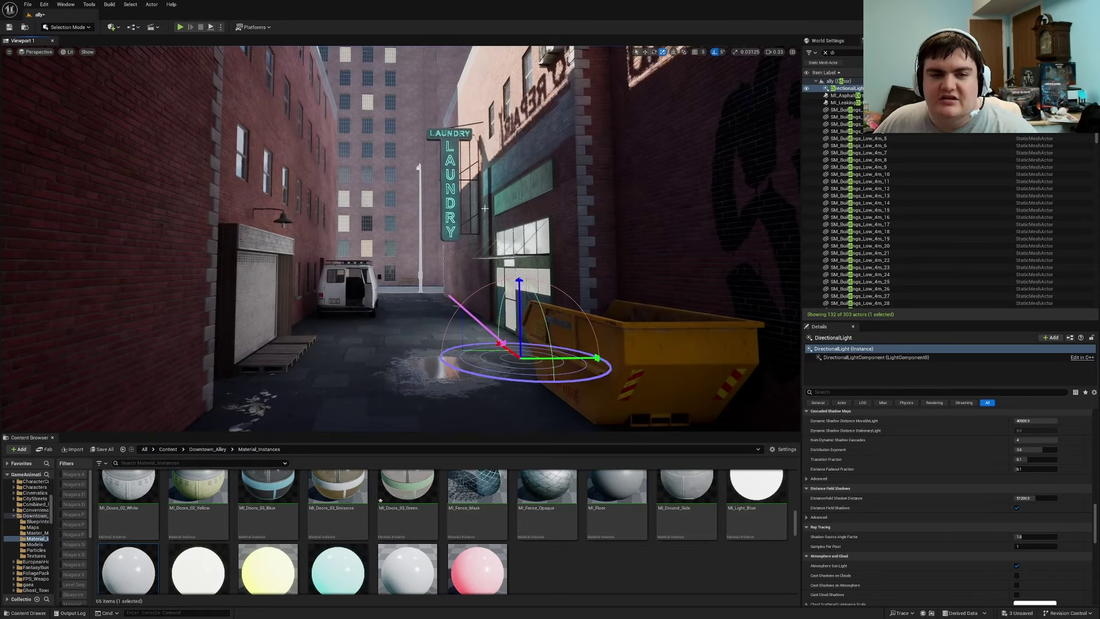
{"action": "key", "text": "ctrl+l"}
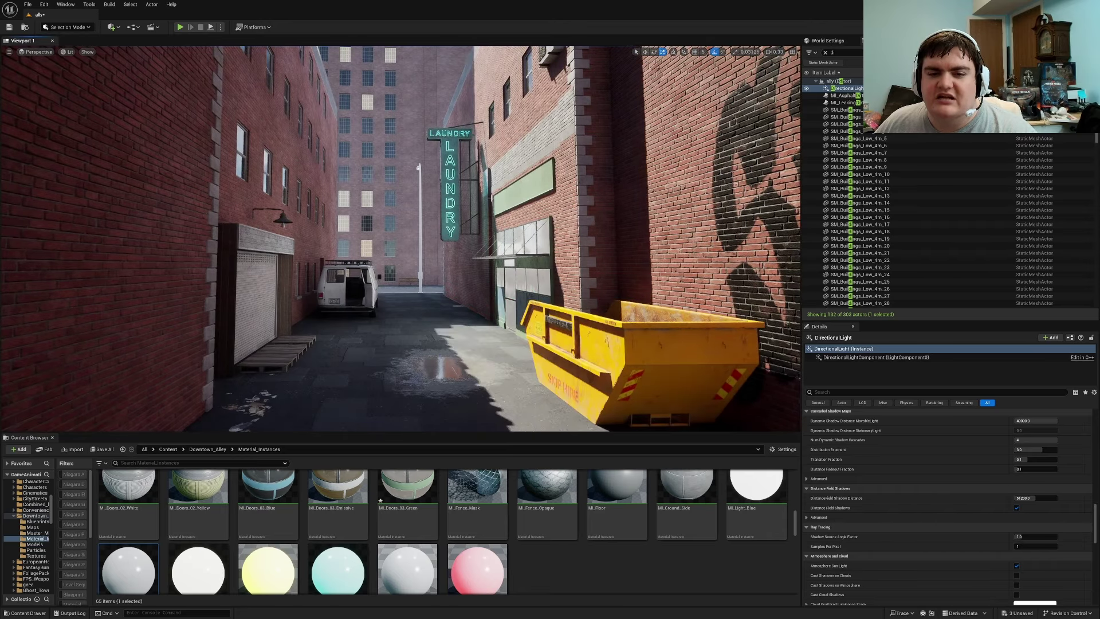
- Rotate the sunlight so the fire escape casts its shadow over the brick wall and the alley floor
{"action": "right_click_drag", "start_coordinate": [489, 201], "coordinate": [436, 167]}
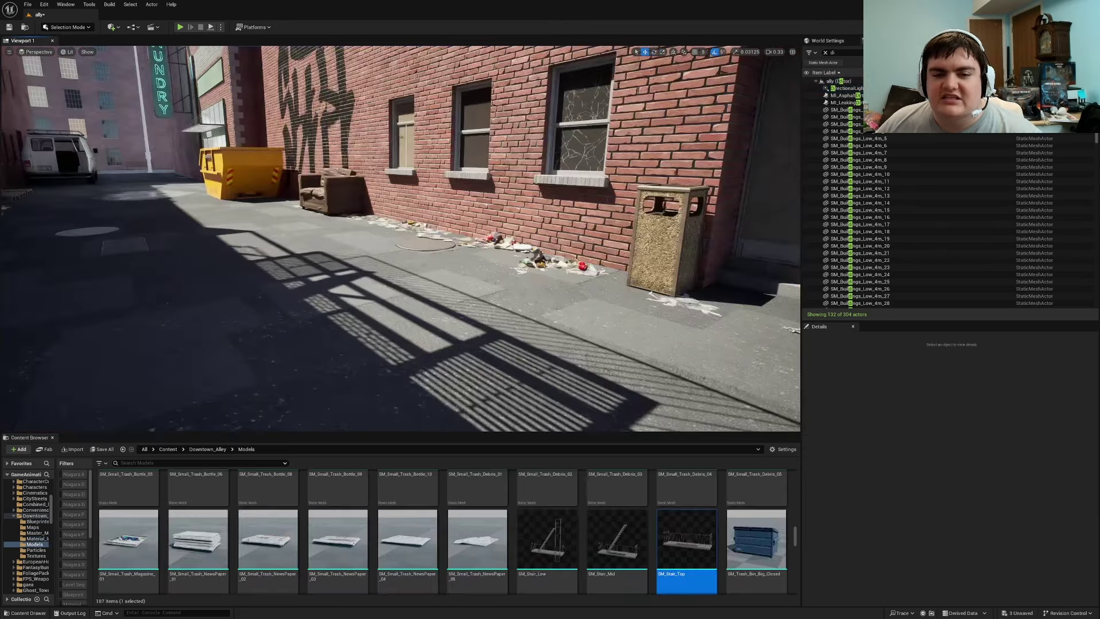
{"action": "right_click_drag", "start_coordinate": [504, 311], "coordinate": [452, 284]}
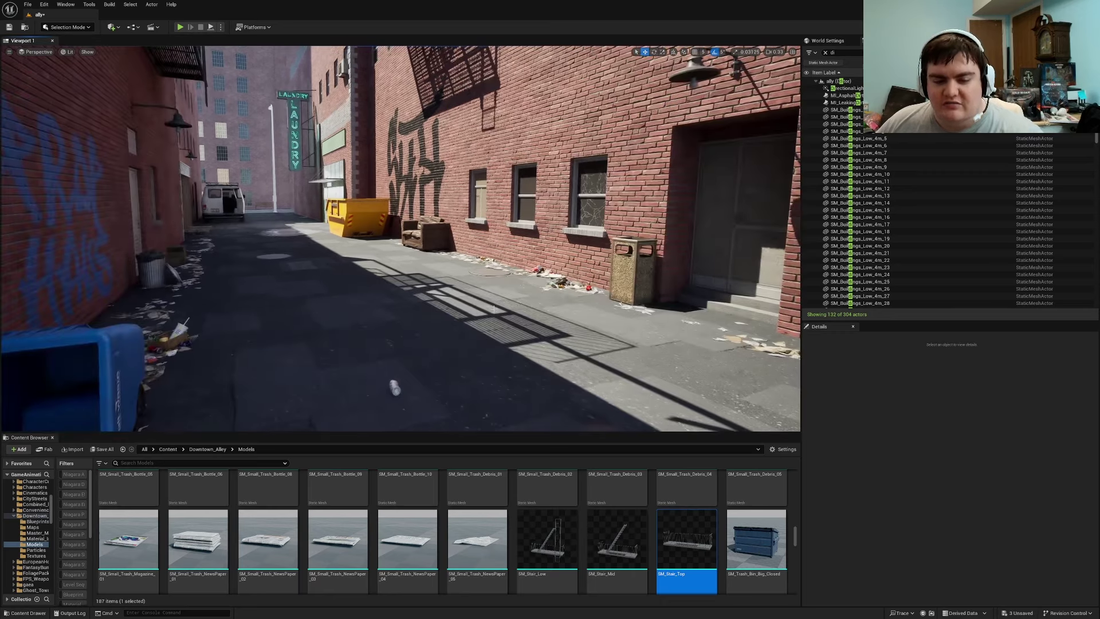
{"action": "key", "text": "ctrl+l"}
{"action": "key", "text": "ctrl+l"}
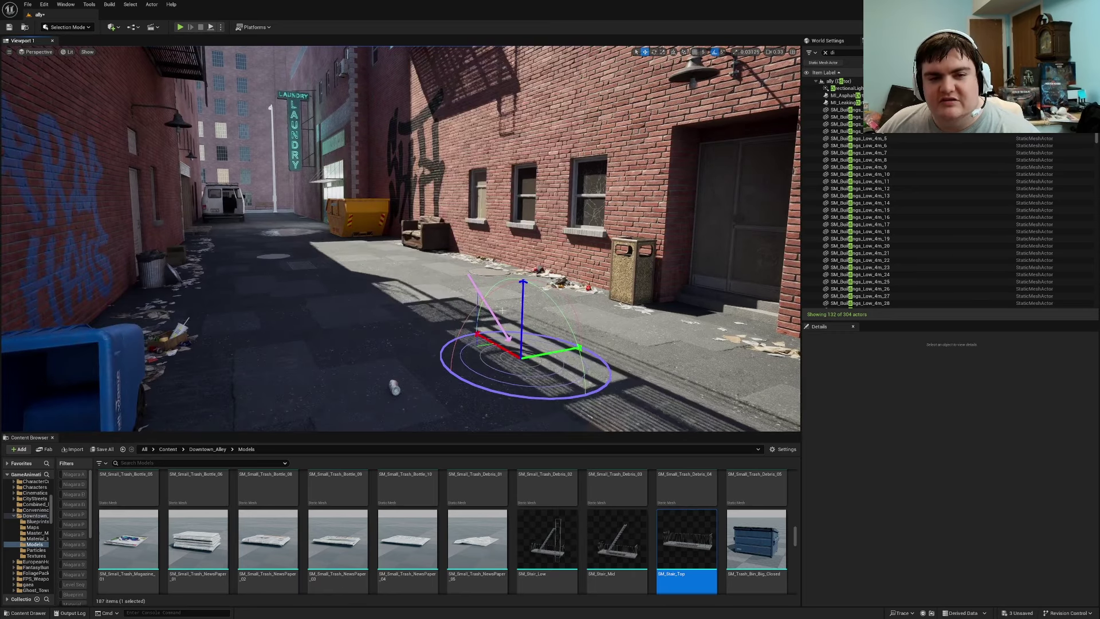
{"action": "key", "text": "ctrl+l"}
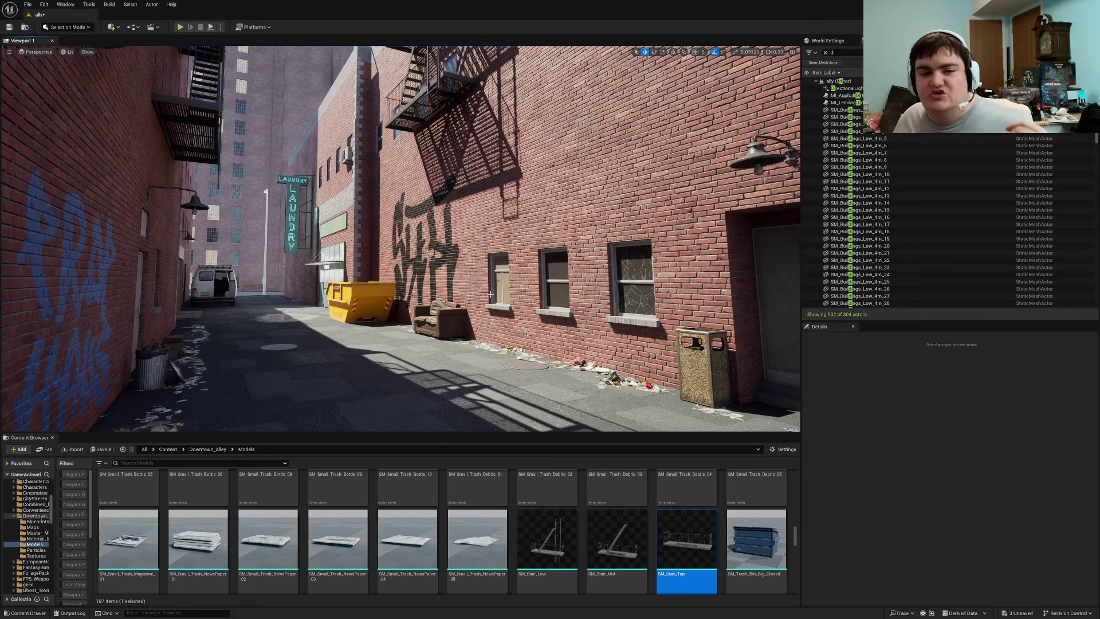
- Reduce the DirectionalLight's Source Angle to nearly 0 to sharpen the fire escape shadow on the ground
{"action": "right_click_drag", "start_coordinate": [376, 181], "coordinate": [400, 197]}
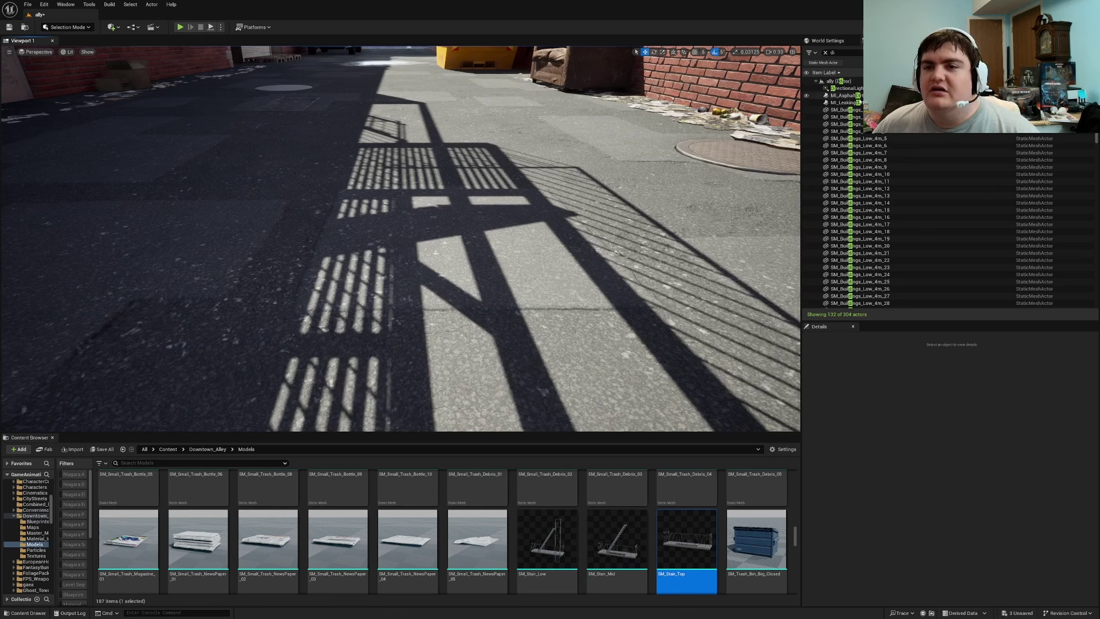
{"action": "left_click", "coordinate": [846, 88]}
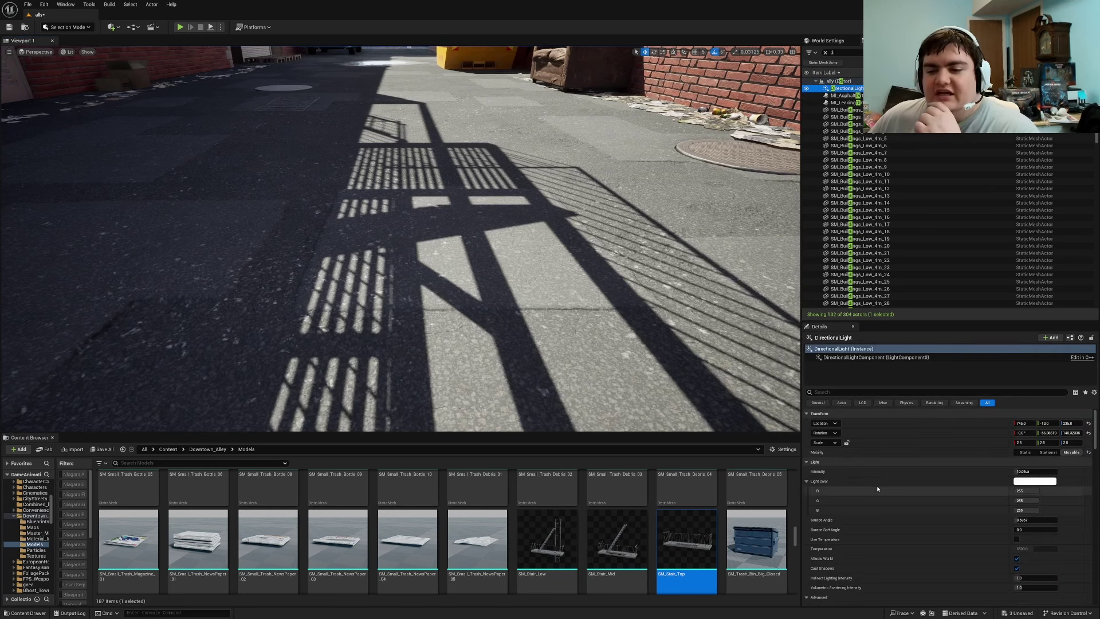
{"action": "scroll", "coordinate": [843, 487], "scroll_direction": "down", "scroll_amount": 2}
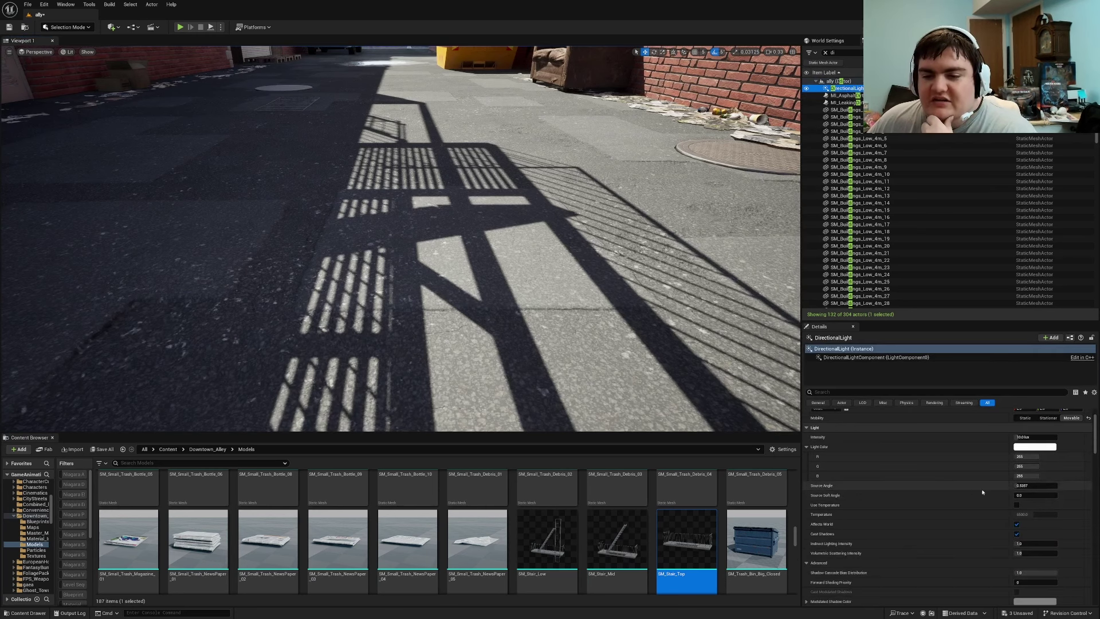
{"action": "mouse_move", "coordinate": [1031, 485]}
{"action": "left_mouse_down"}
{"action": "mouse_move", "coordinate": [1088, 486]}
{"action": "mouse_move", "coordinate": [1016, 485]}
{"action": "left_mouse_up"}
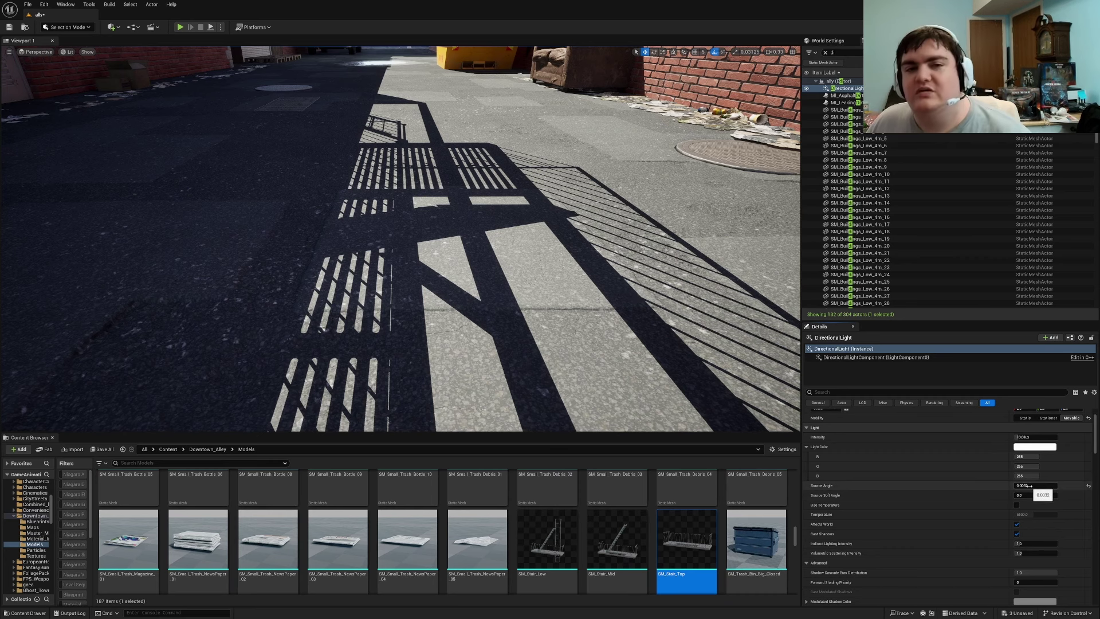
- Set the DirectionalLight's Source Angle to about 0.5 to soften the fire escape shadow's edges
{"action": "right_click_drag", "start_coordinate": [401, 258], "coordinate": [395, 206]}
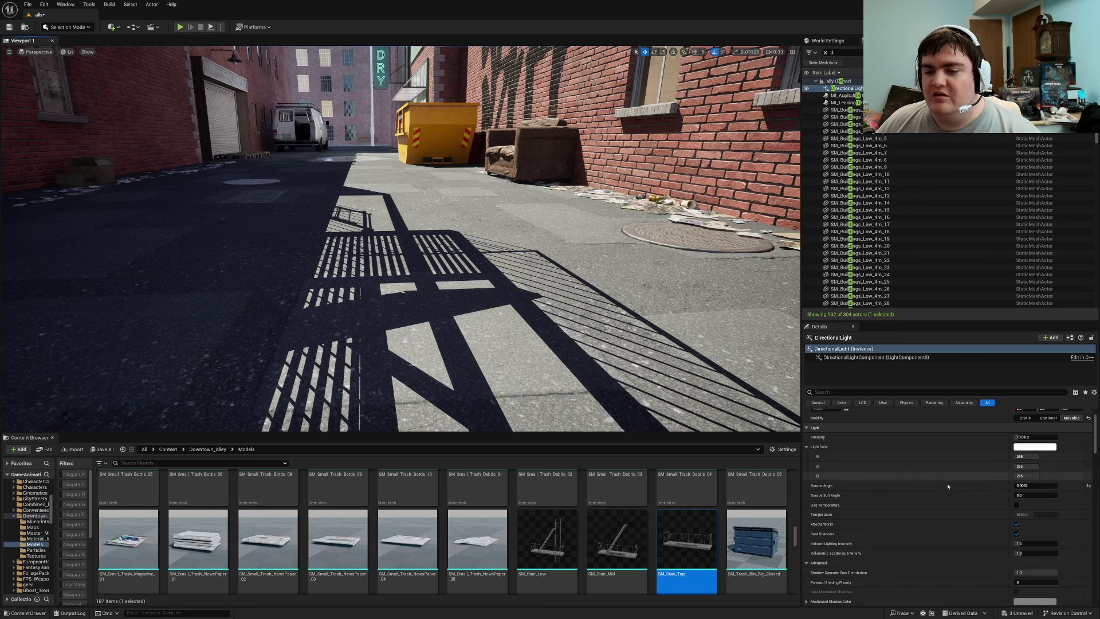
{"action": "left_click_drag", "start_coordinate": [1022, 485], "coordinate": [1012, 485]}
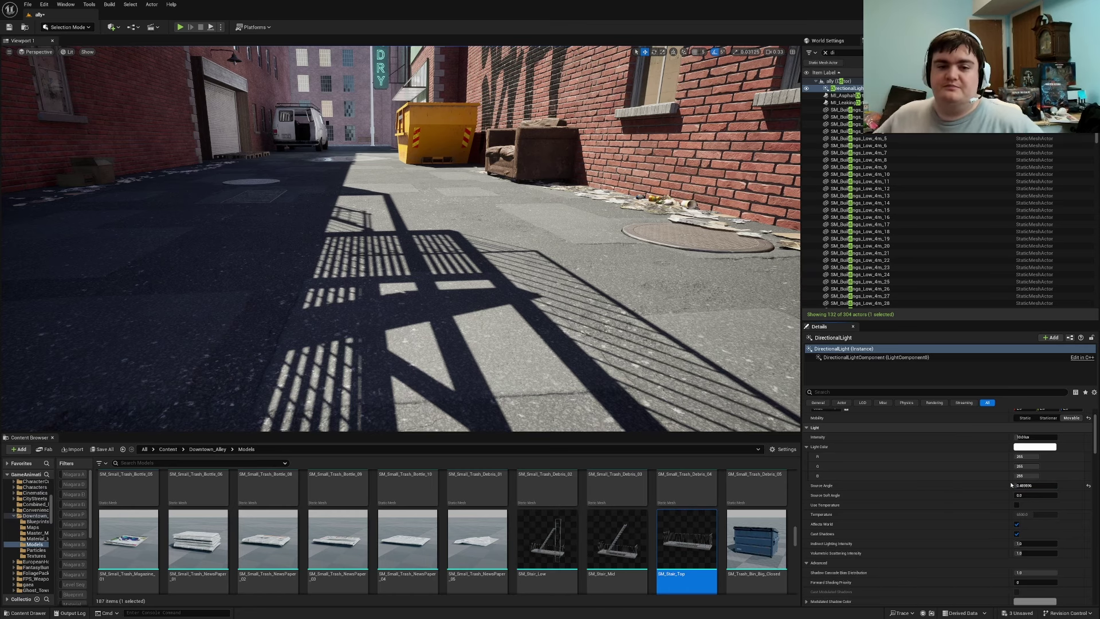
{"action": "right_click_drag", "start_coordinate": [401, 241], "coordinate": [431, 239]}
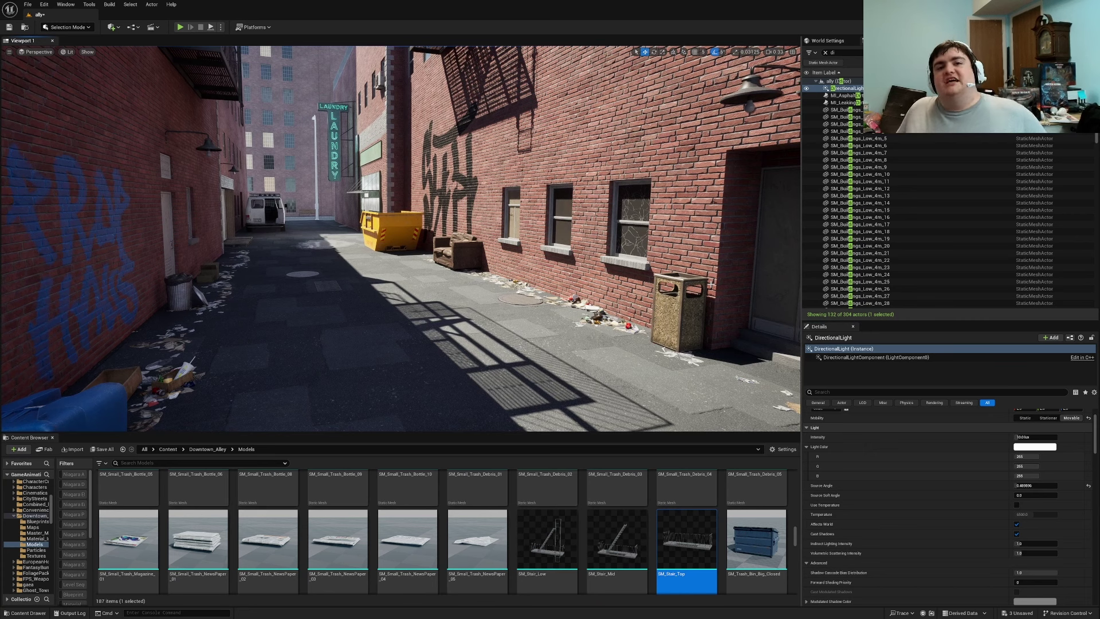